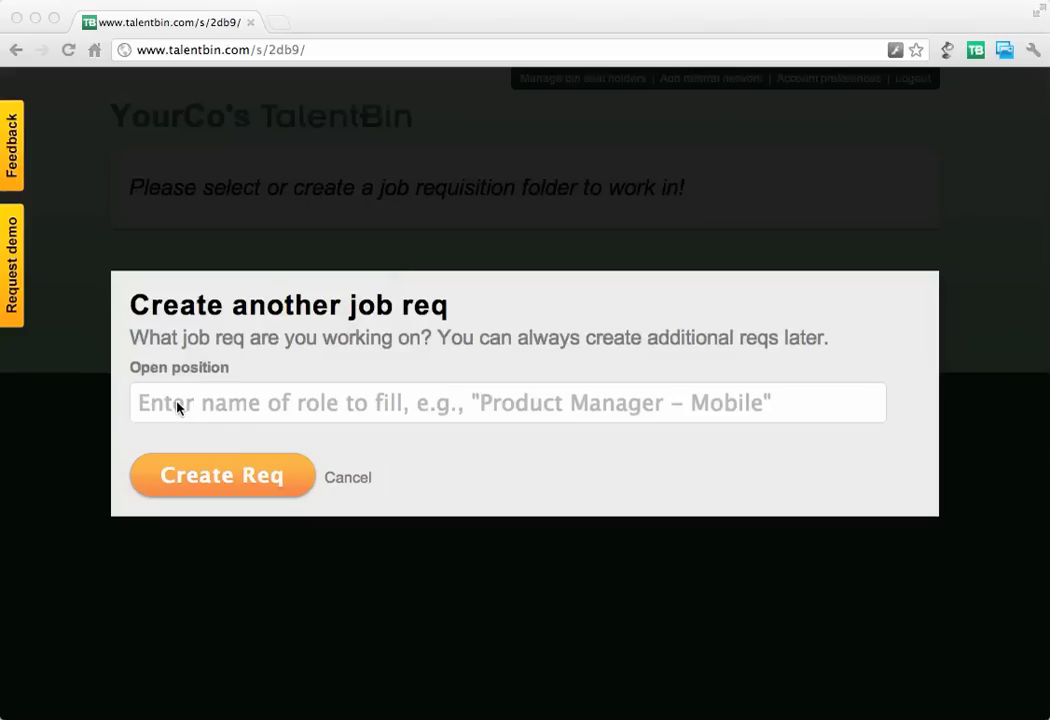
Enter 'Ruby Engineer - SF Bay Area' as the open position and create the job req.
click(177, 406)
click(177, 406)
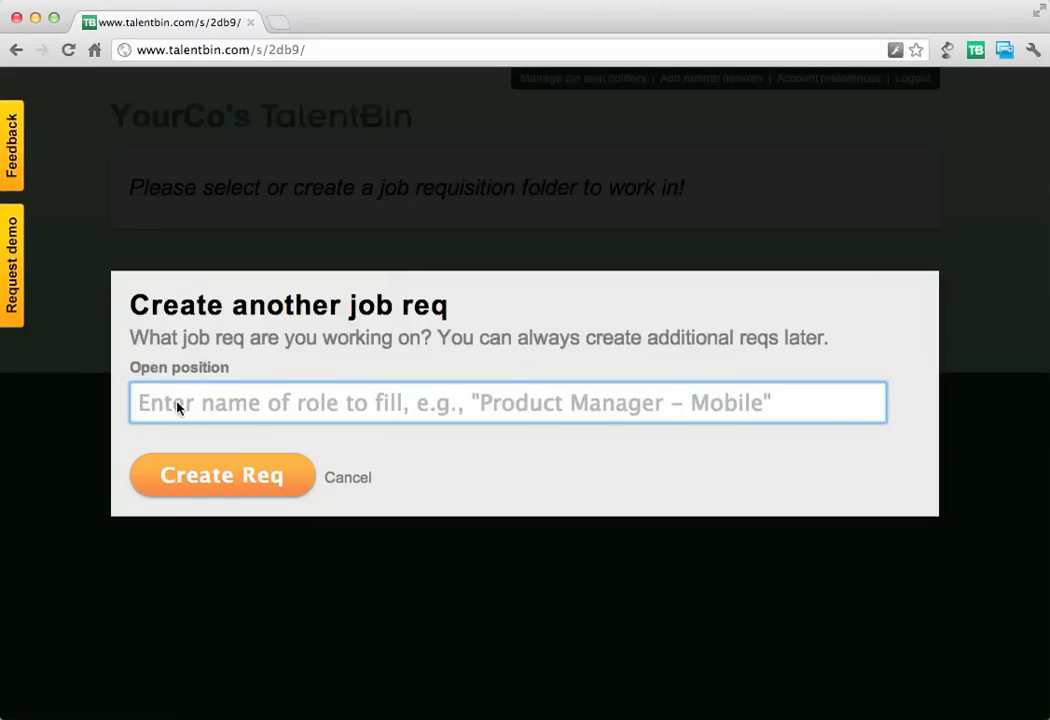
text(Ruby Engineer - SF Bay Area)
click(198, 477)
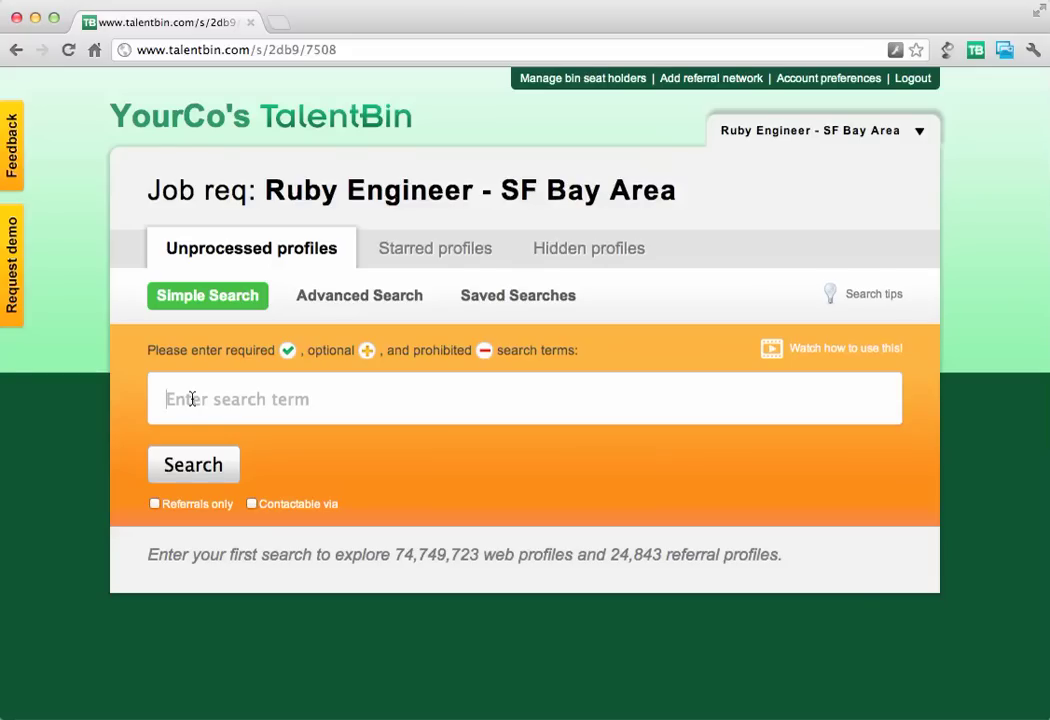
Add Ruby on Rails, jQuery and sinatra as required search terms from the suggestions.
click(281, 403)
text(ruby)
key(Down)
key(Return)
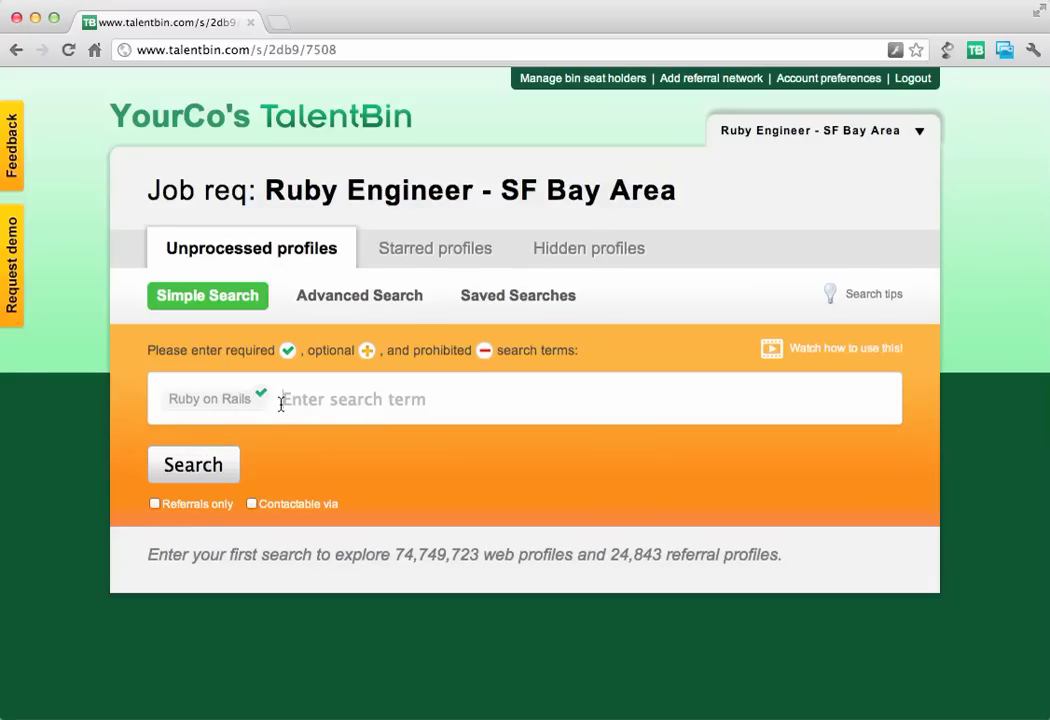
text(jq)
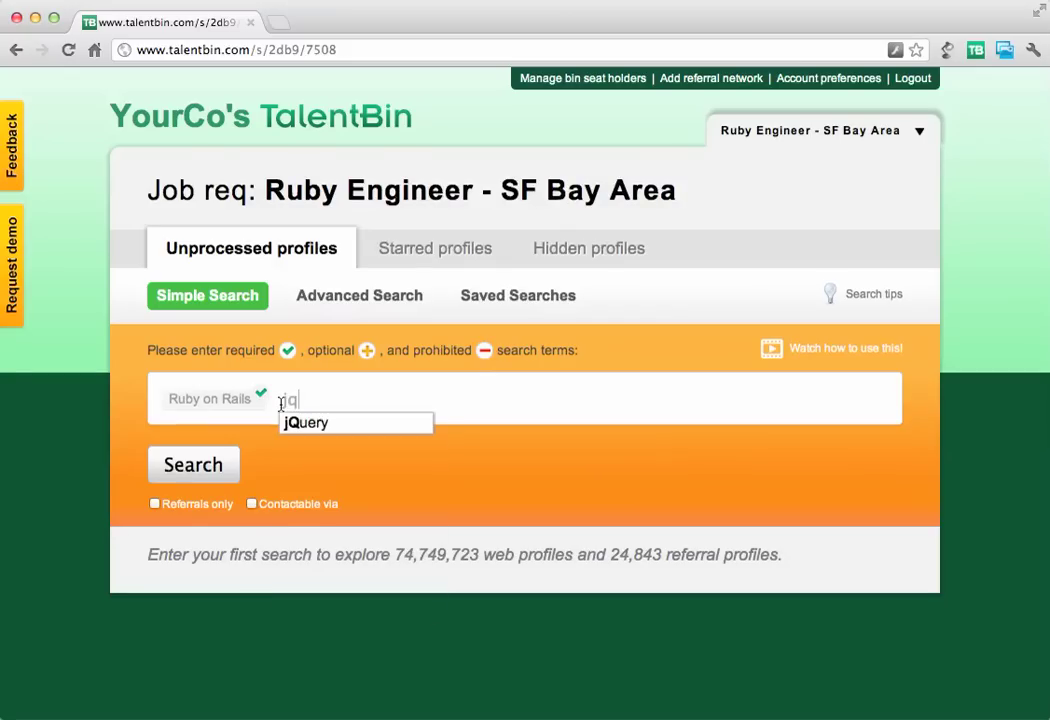
key(Return)
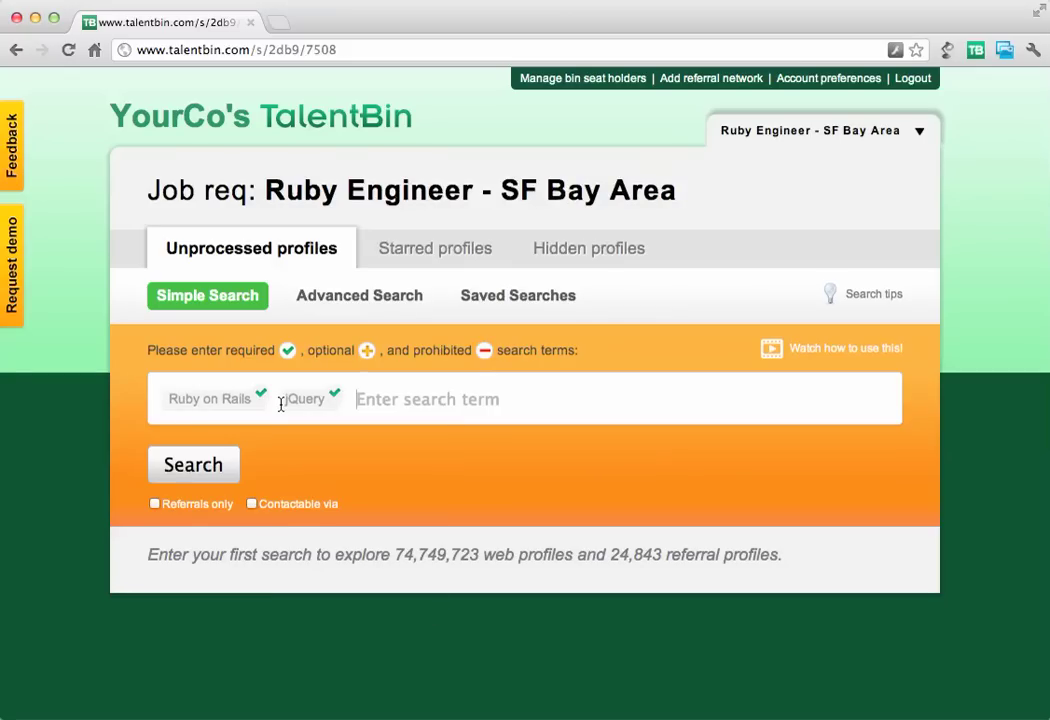
text(sinatra)
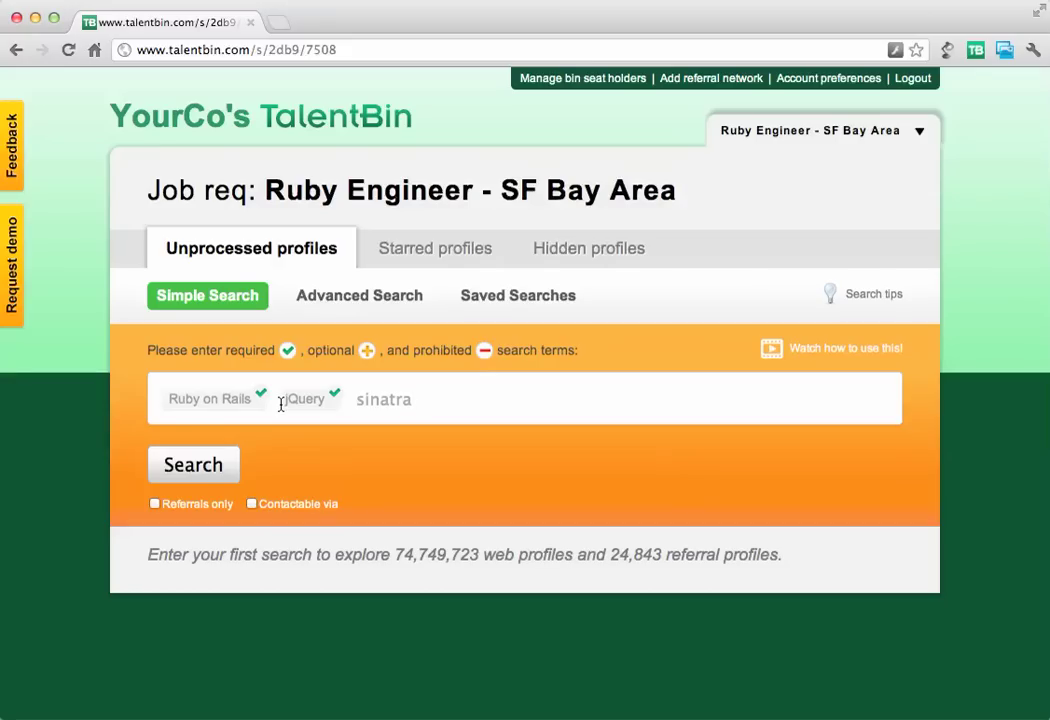
key(Return)
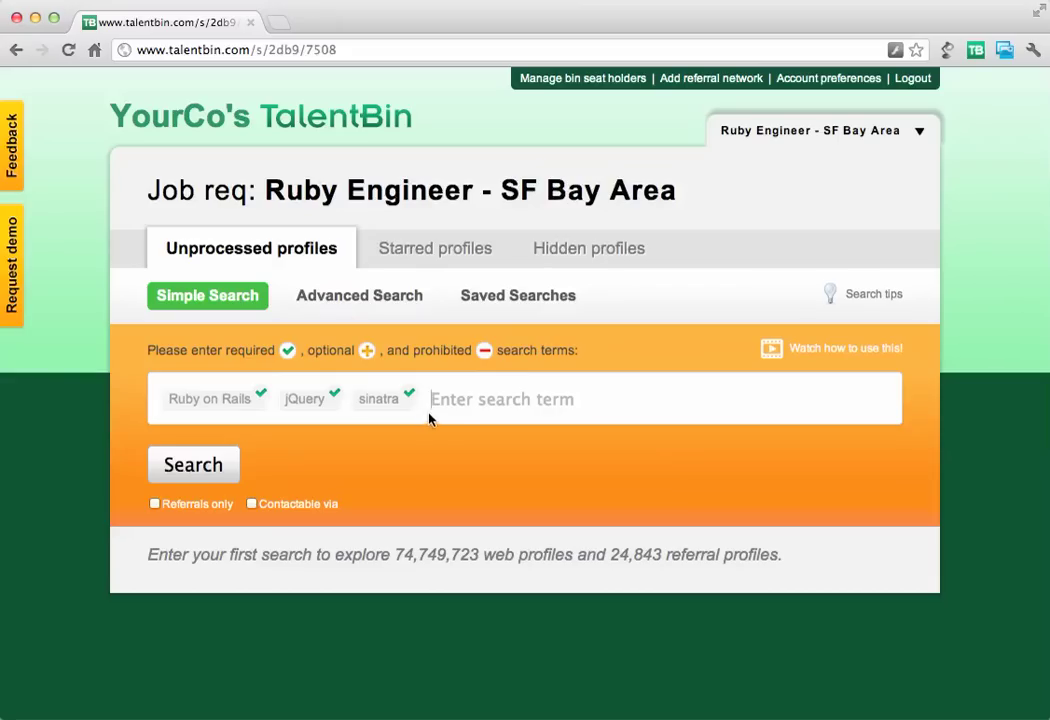
Add San Francisco / SF Bay Area as the location and begin entering 'hadoop'.
text(san)
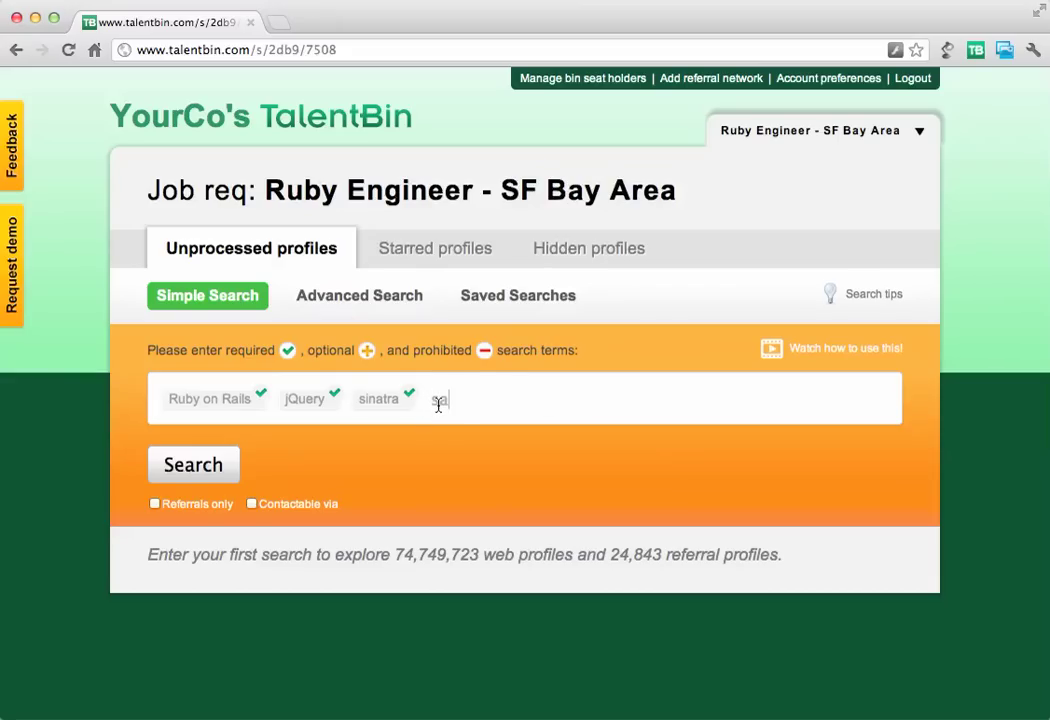
key(Down)
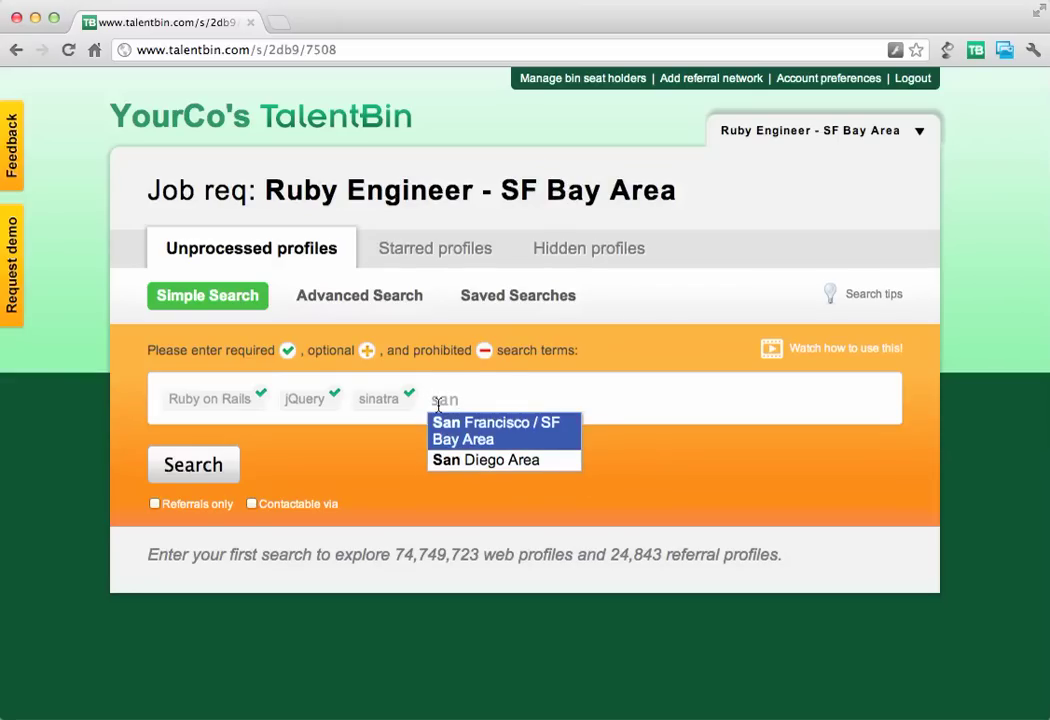
key(Return)
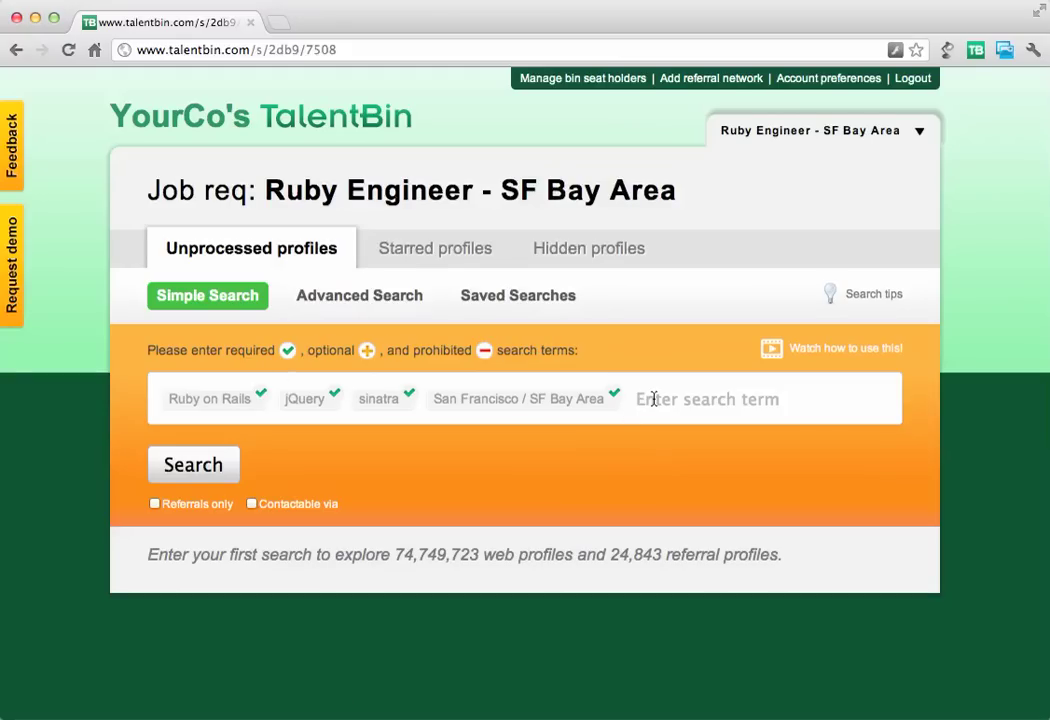
text(hadoop)
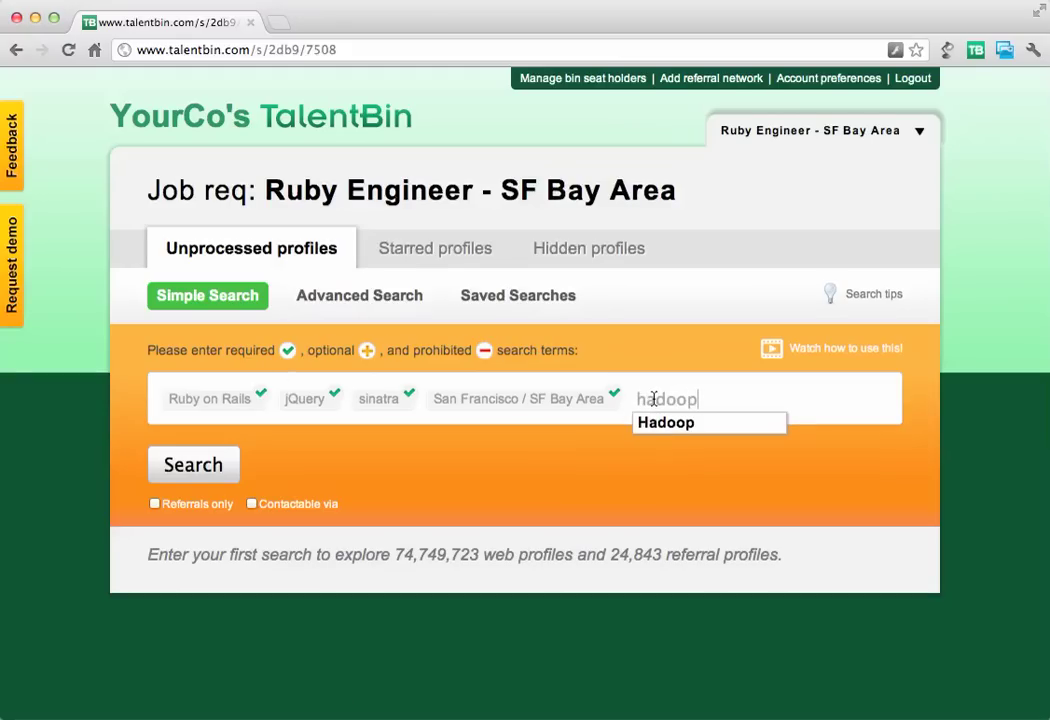
Add Hadoop as a search term and mark it optional.
click(664, 426)
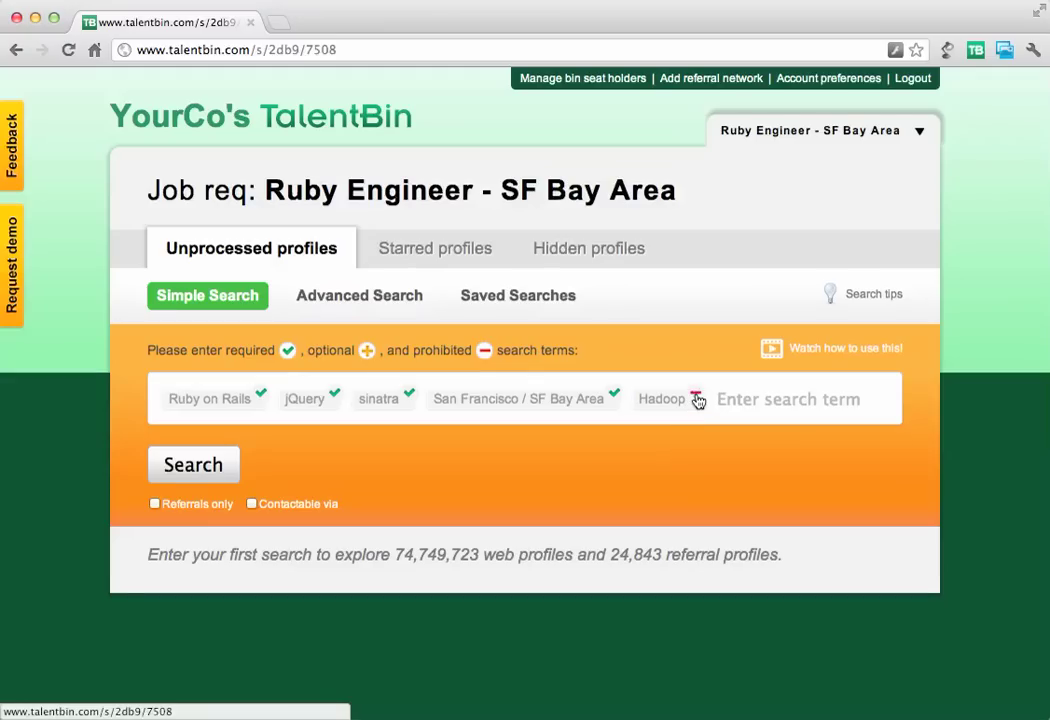
click(696, 397)
click(206, 462)
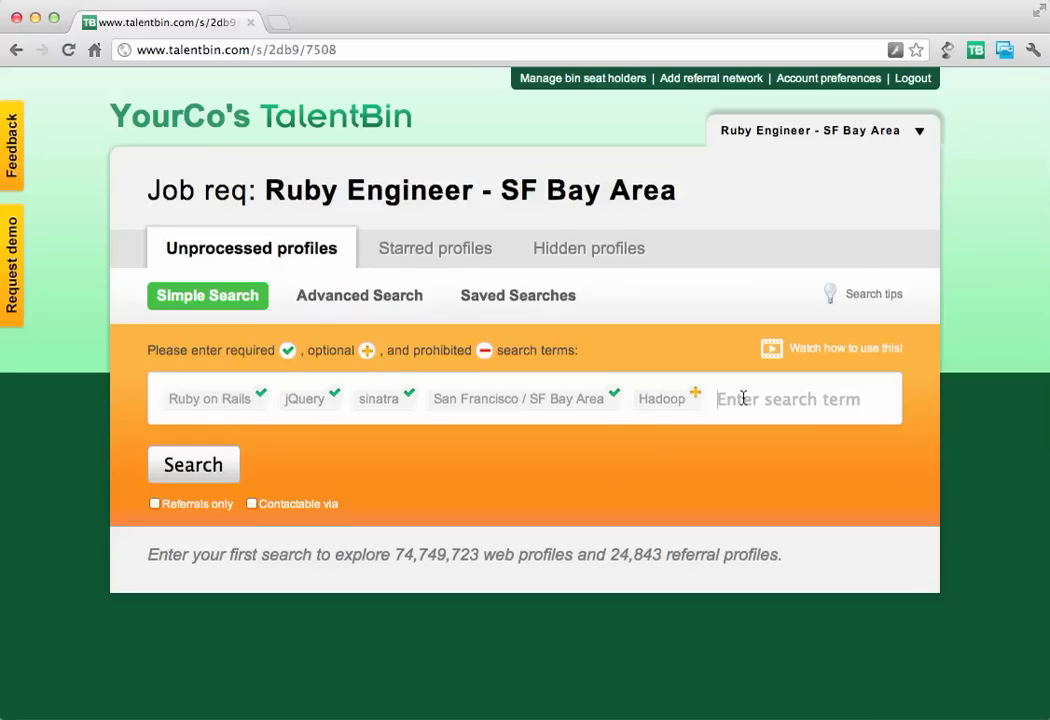
Add Recruiting as a search term and mark it prohibited.
text(recruiter)
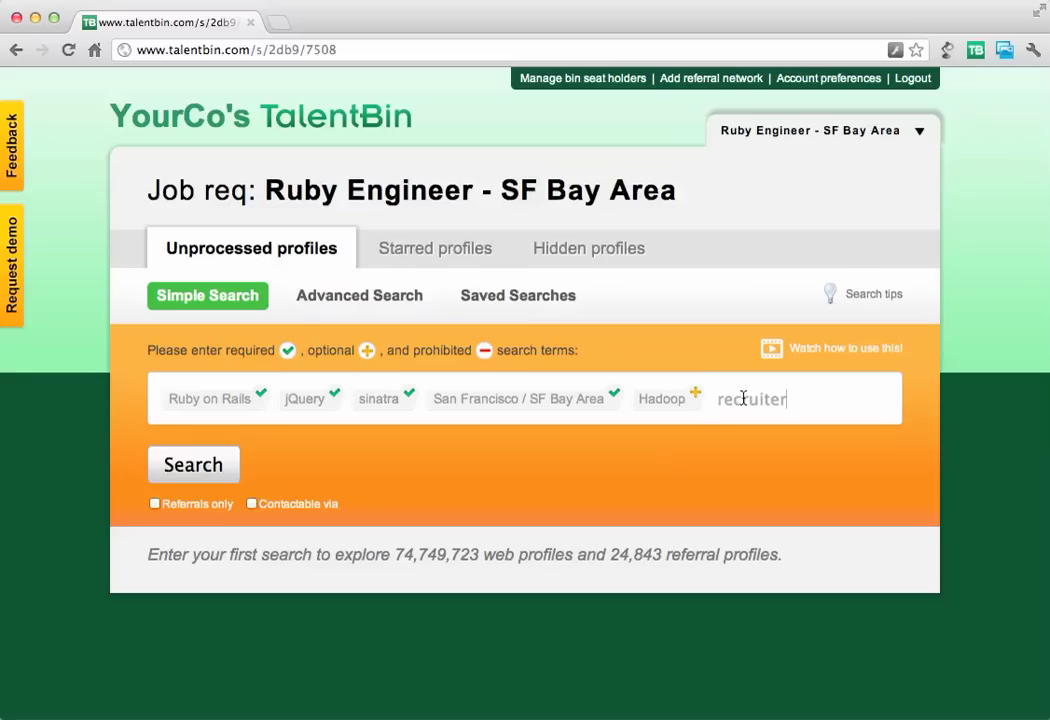
key(BackSpace)
key(Down)
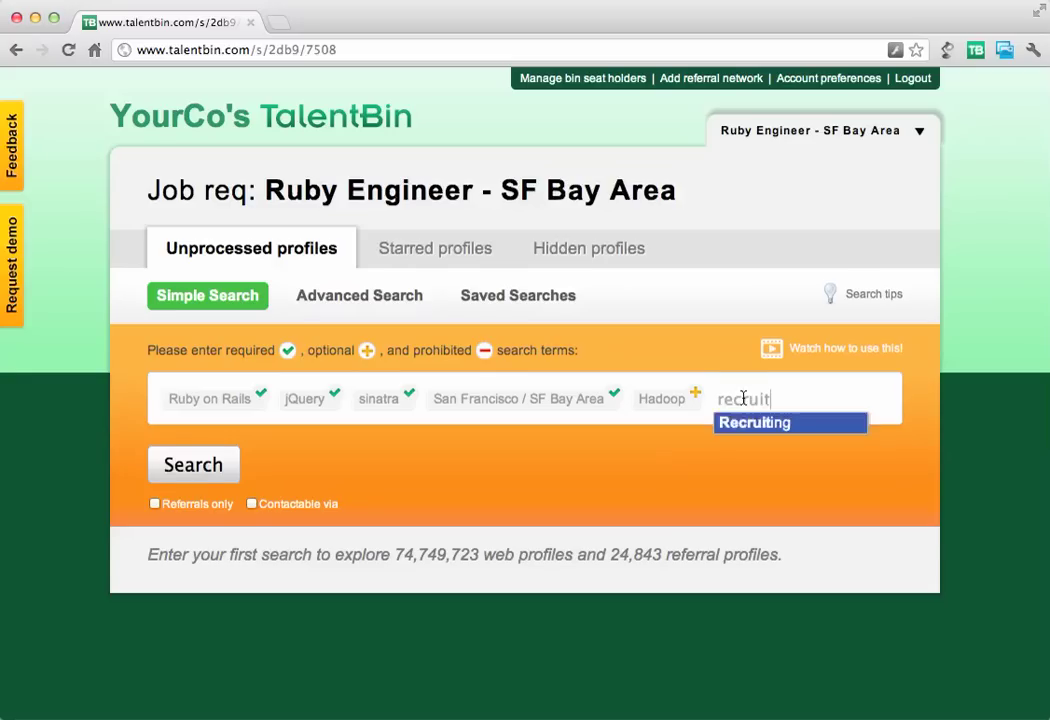
key(Return)
click(790, 394)
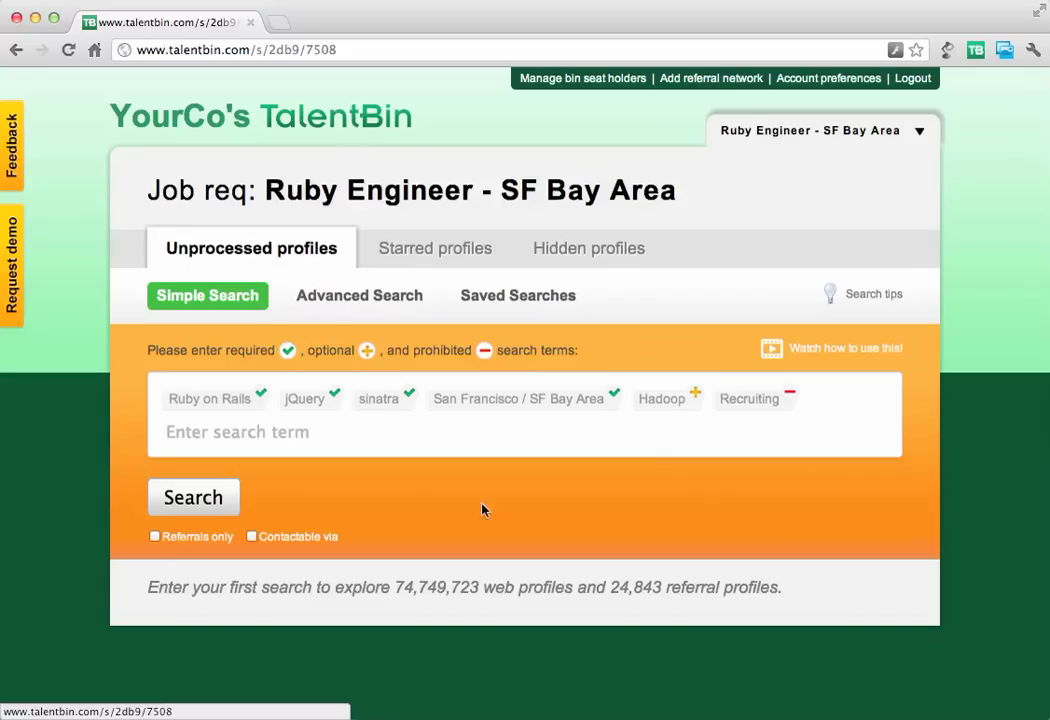
Run the simple search and scroll through the 907 profile results.
click(218, 512)
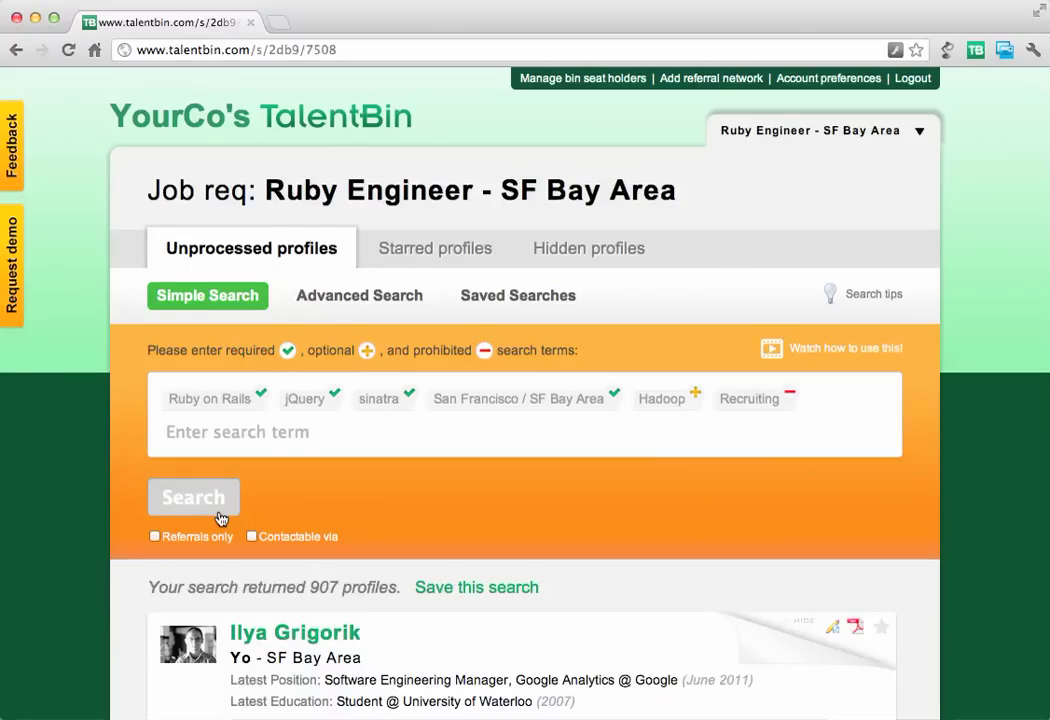
scroll(221, 518, down, 3)
scroll(240, 516, down, 10)
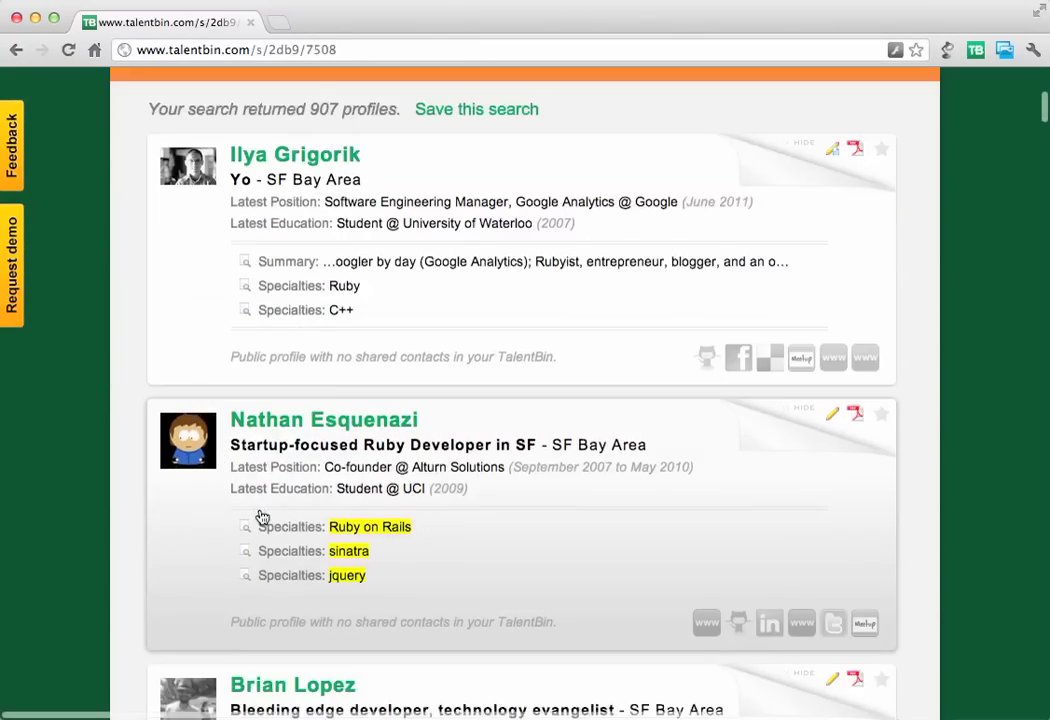
scroll(259, 516, down, 4)
scroll(259, 516, up, 13)
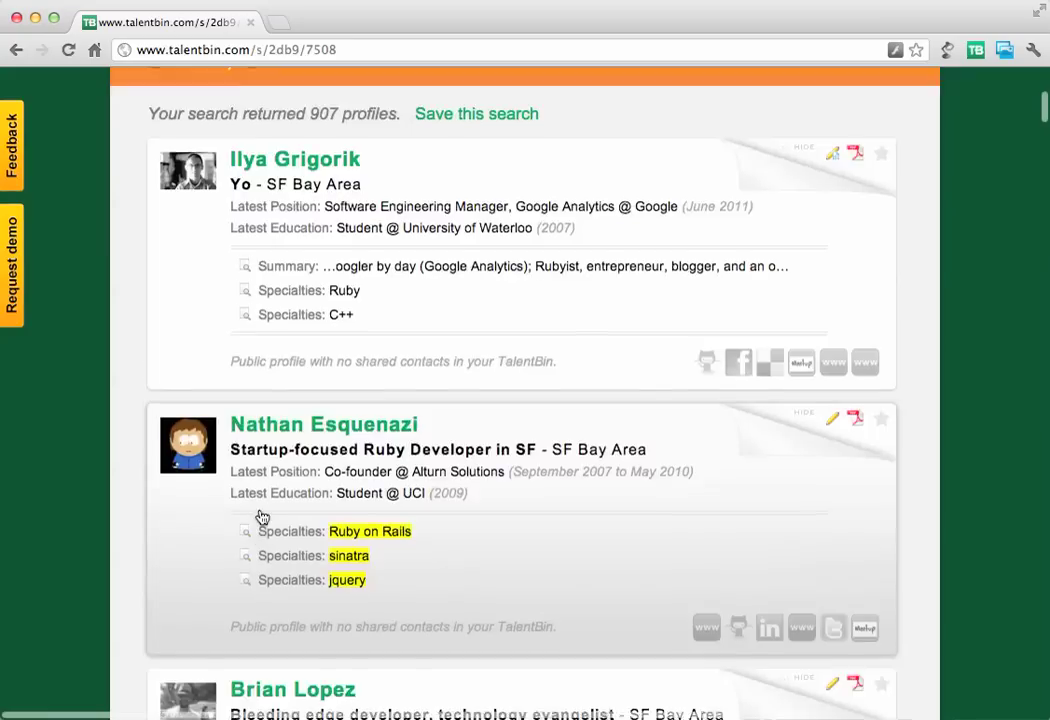
scroll(260, 515, up, 3)
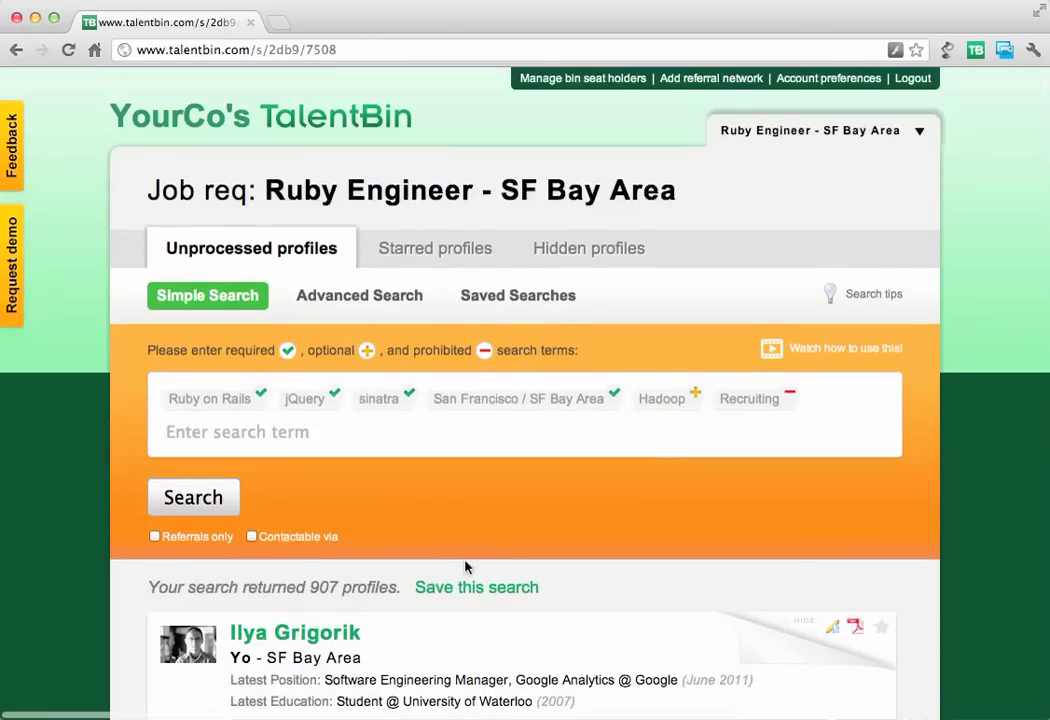
Save the search as 'Ruby, Jquery, Sinatra - Bay Area (Simple)'.
click(481, 588)
click(208, 401)
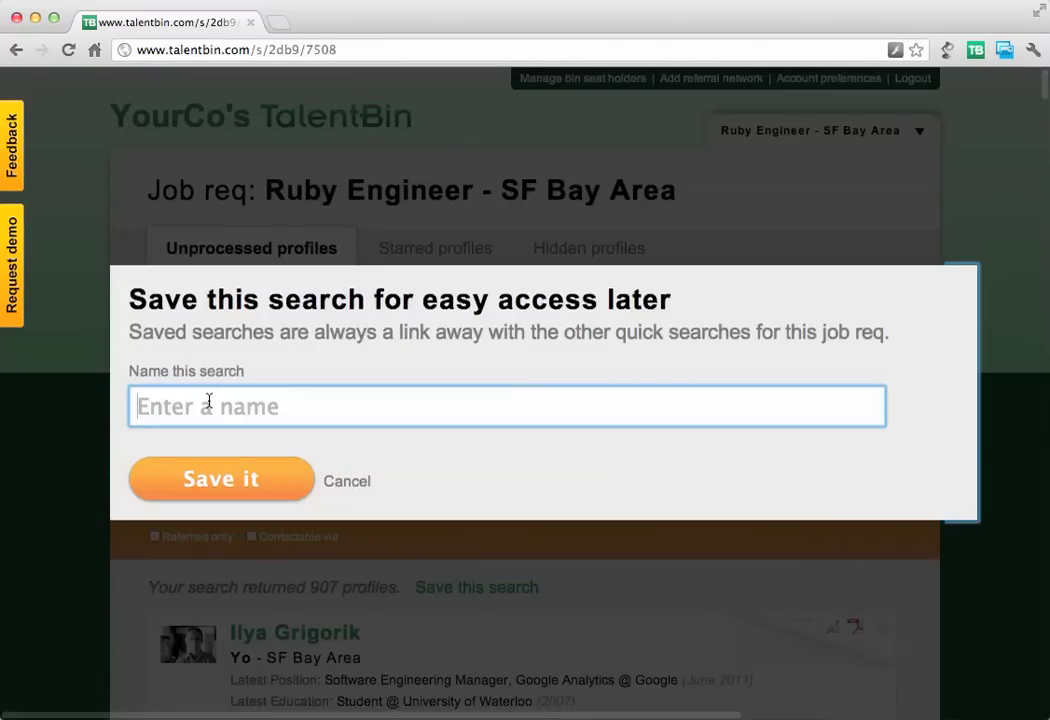
text(Ruby -)
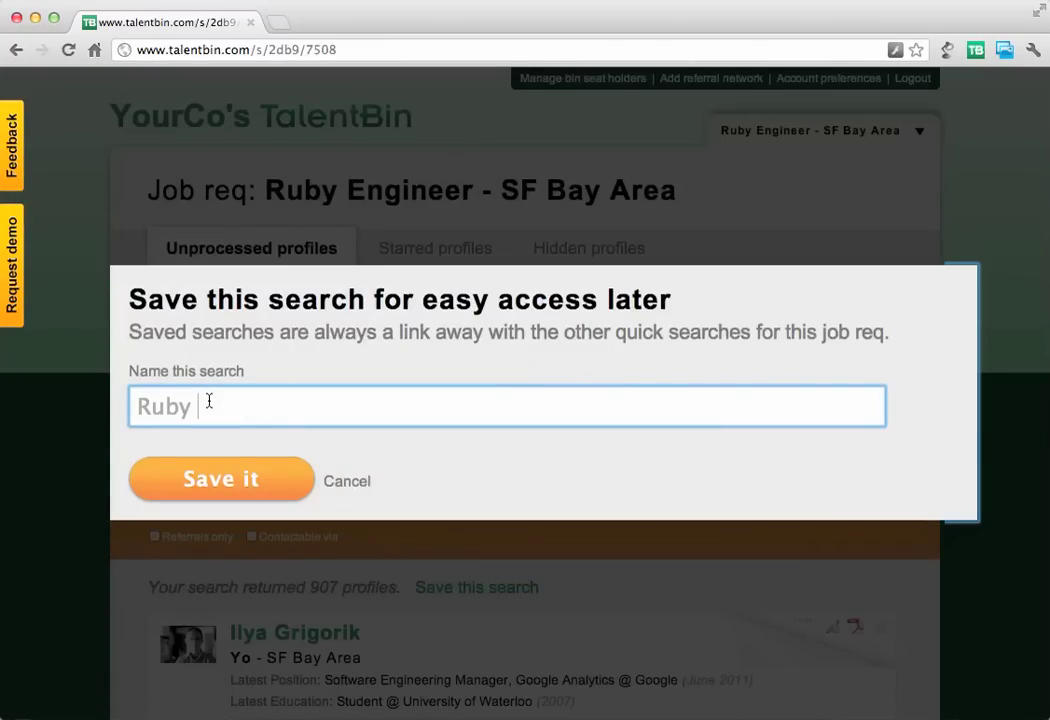
key(BackSpace)
key(BackSpace)
text(, jquery, S)
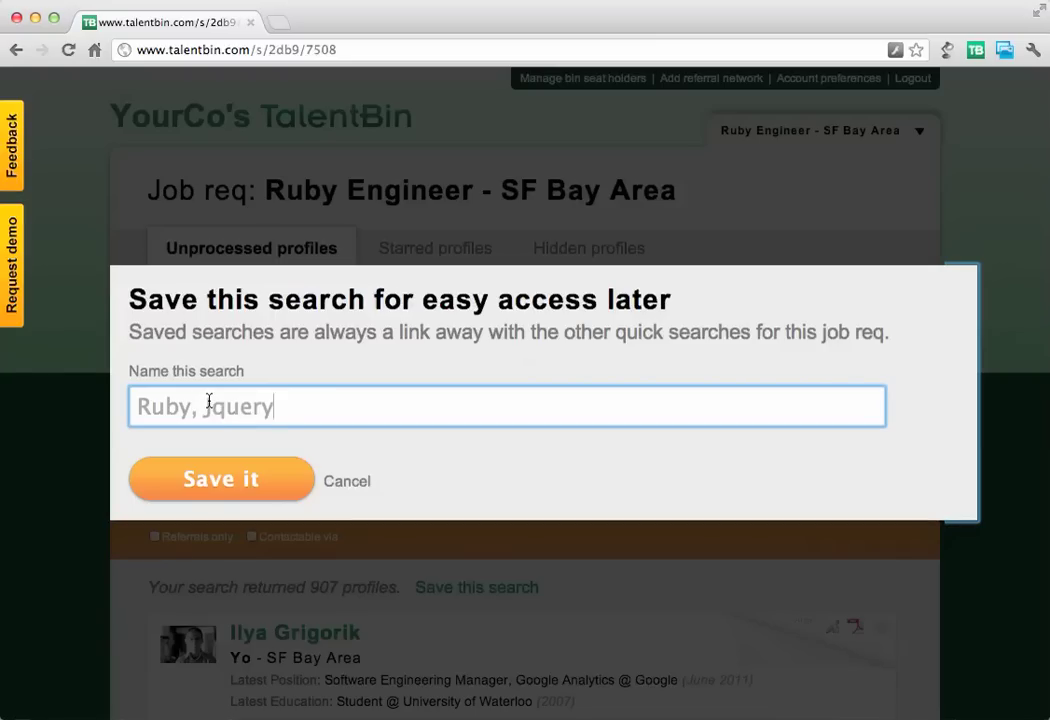
text(inatra )
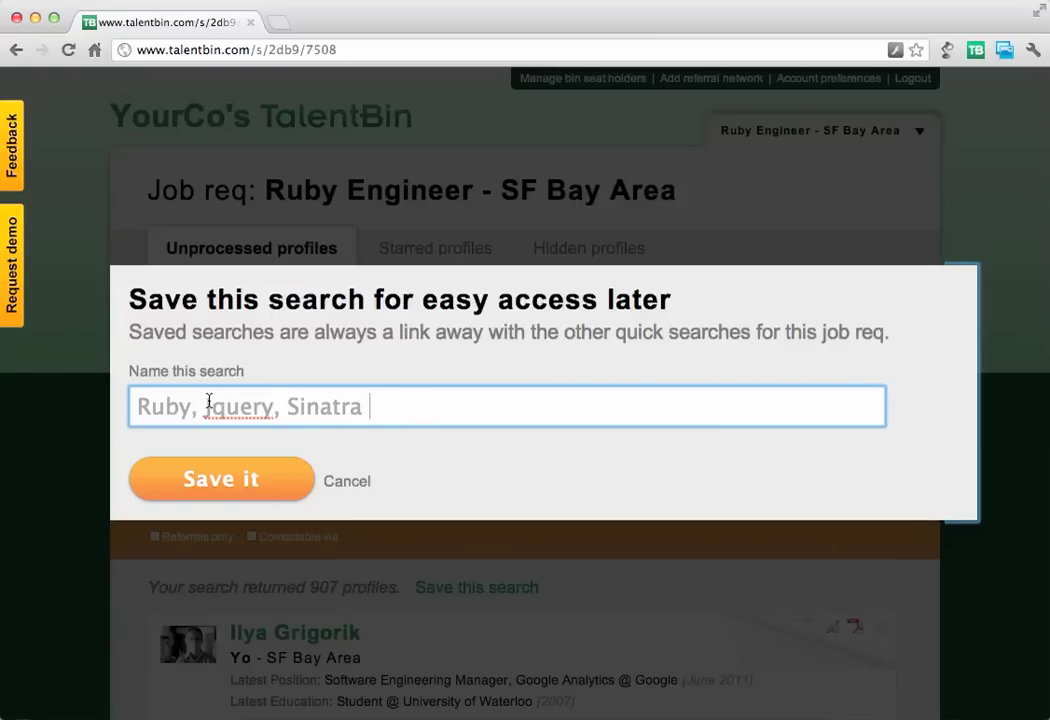
text(- Bay Area)
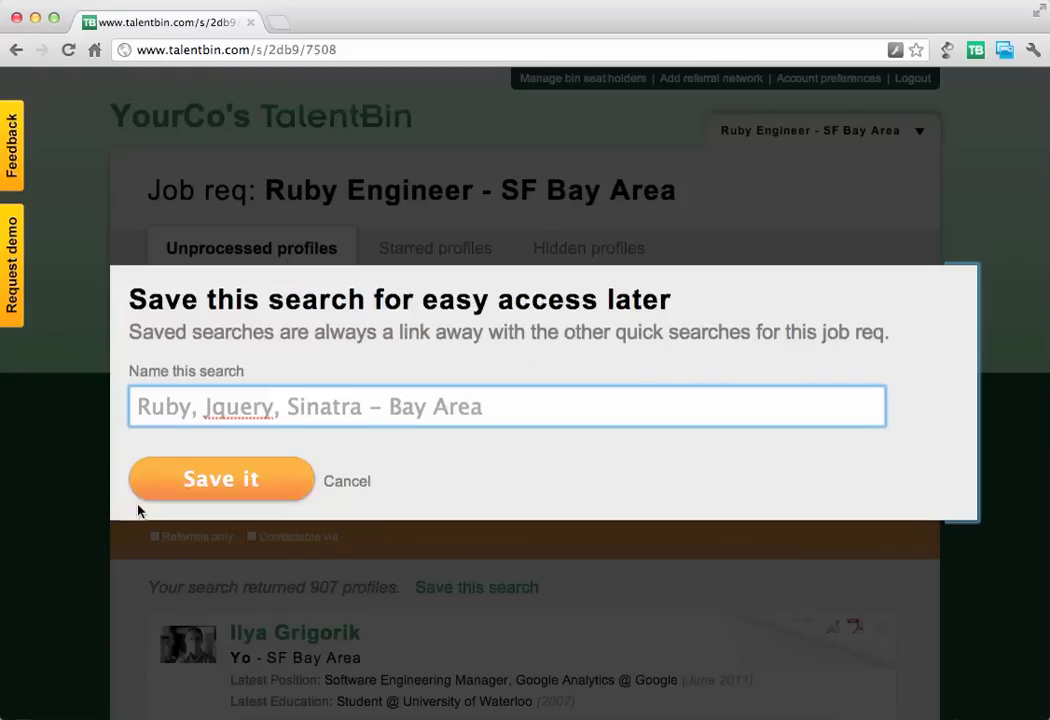
text( (Simp)
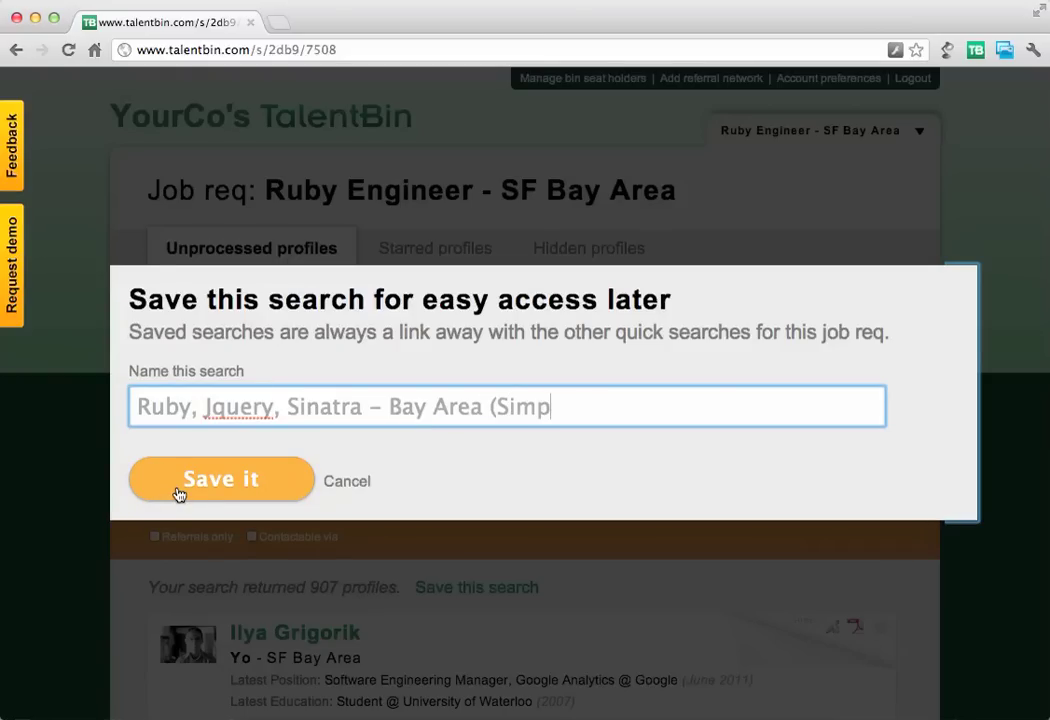
text(le))
click(205, 489)
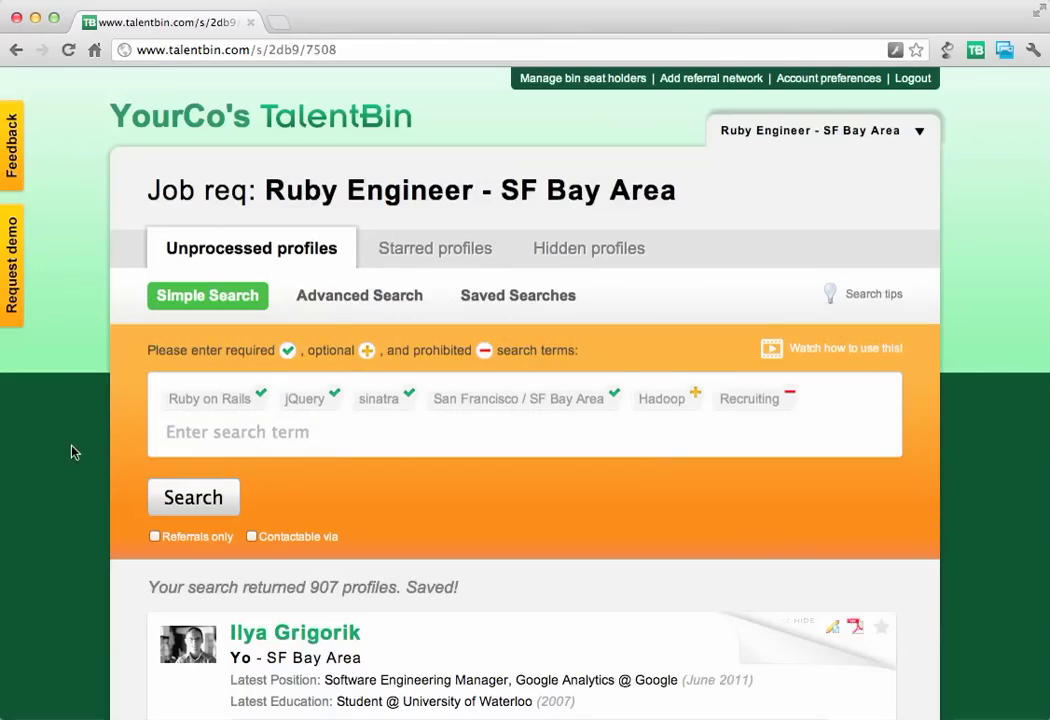
click(352, 304)
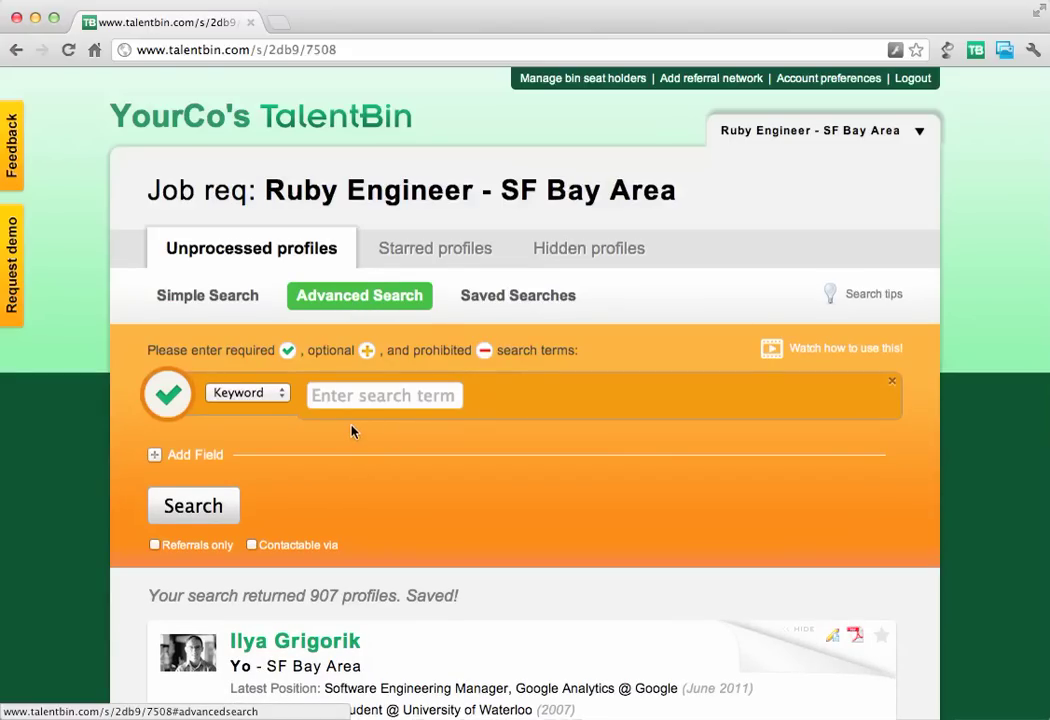
Add two required Skill rows for Ruby on Rails and jQuery.
click(252, 397)
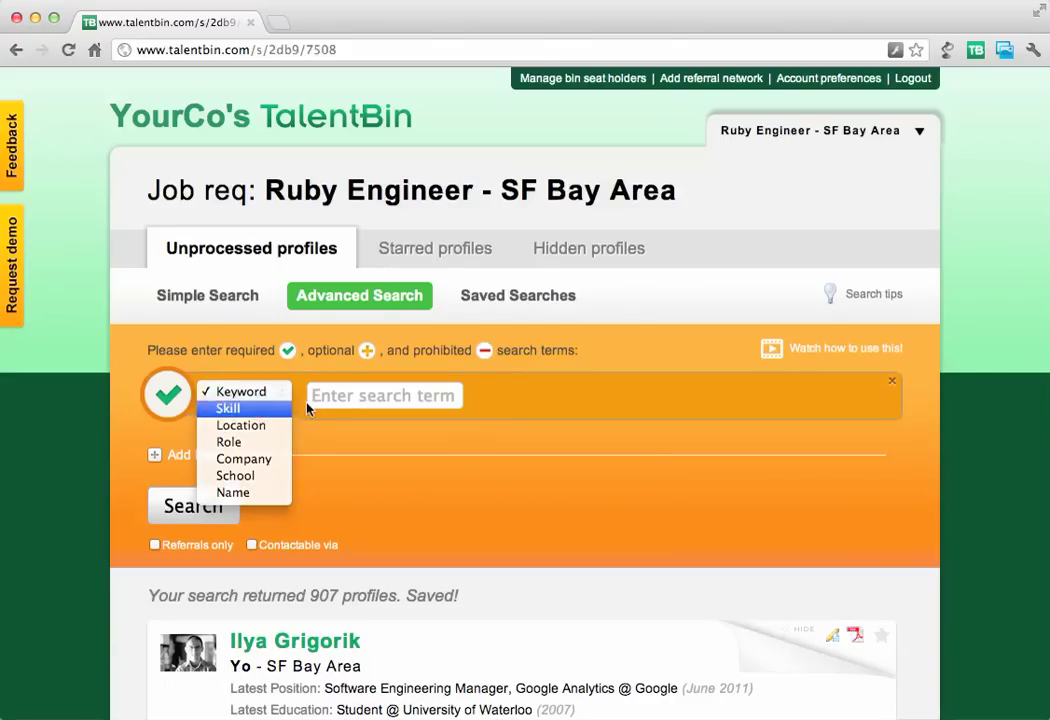
click(232, 408)
text(rub)
key(Down)
key(Return)
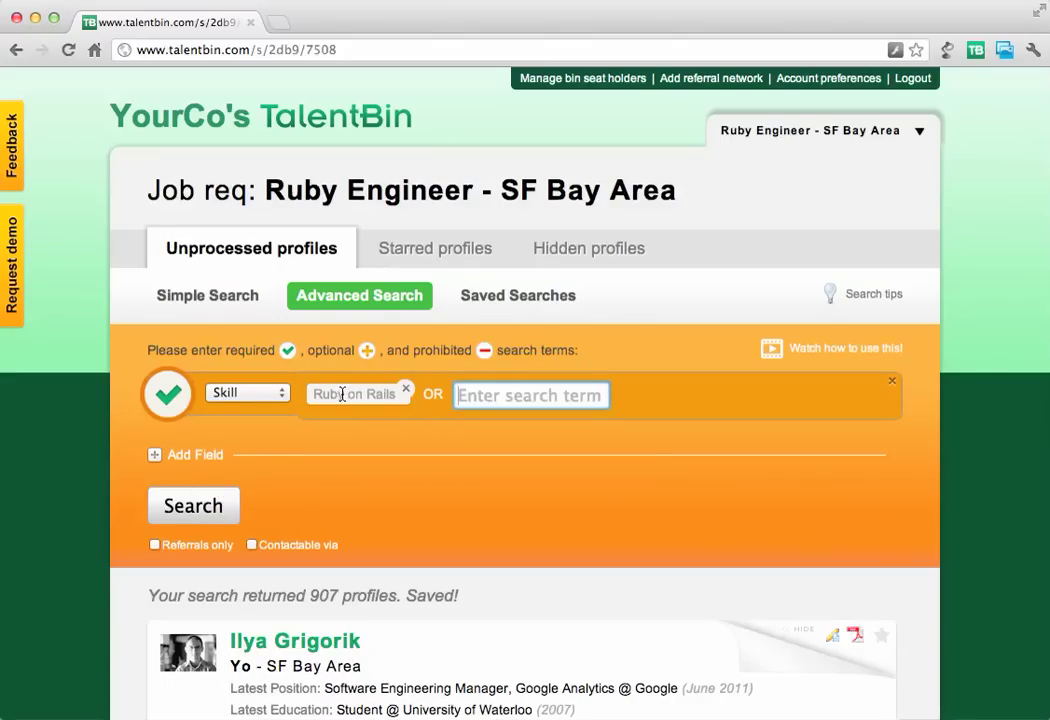
click(172, 456)
click(241, 472)
click(240, 488)
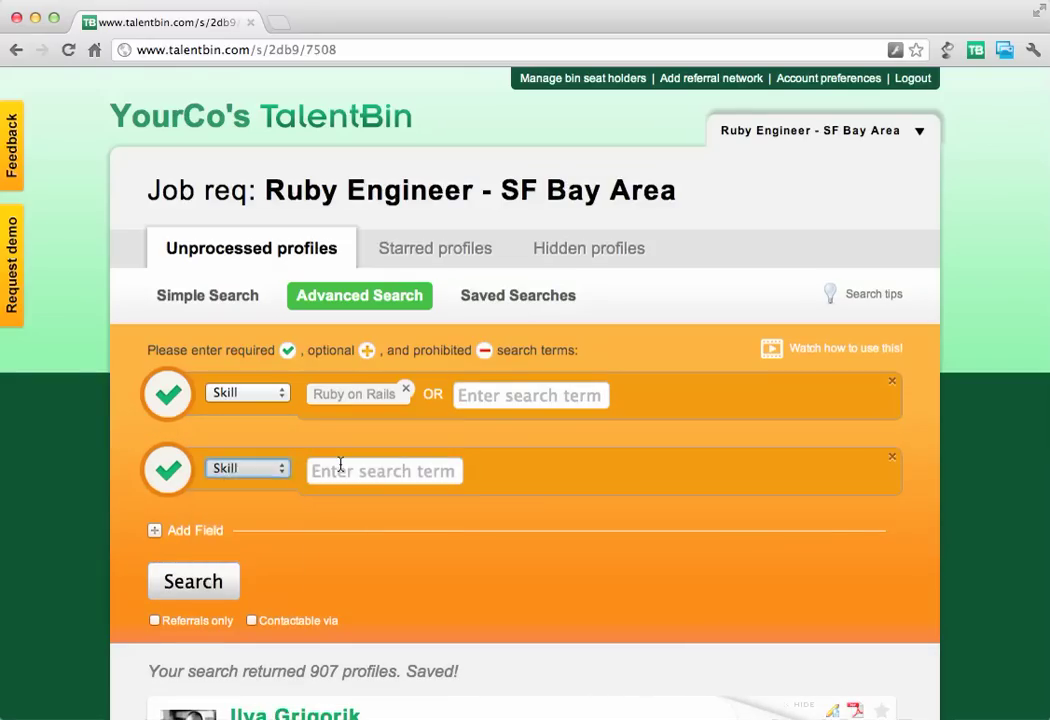
text(jq)
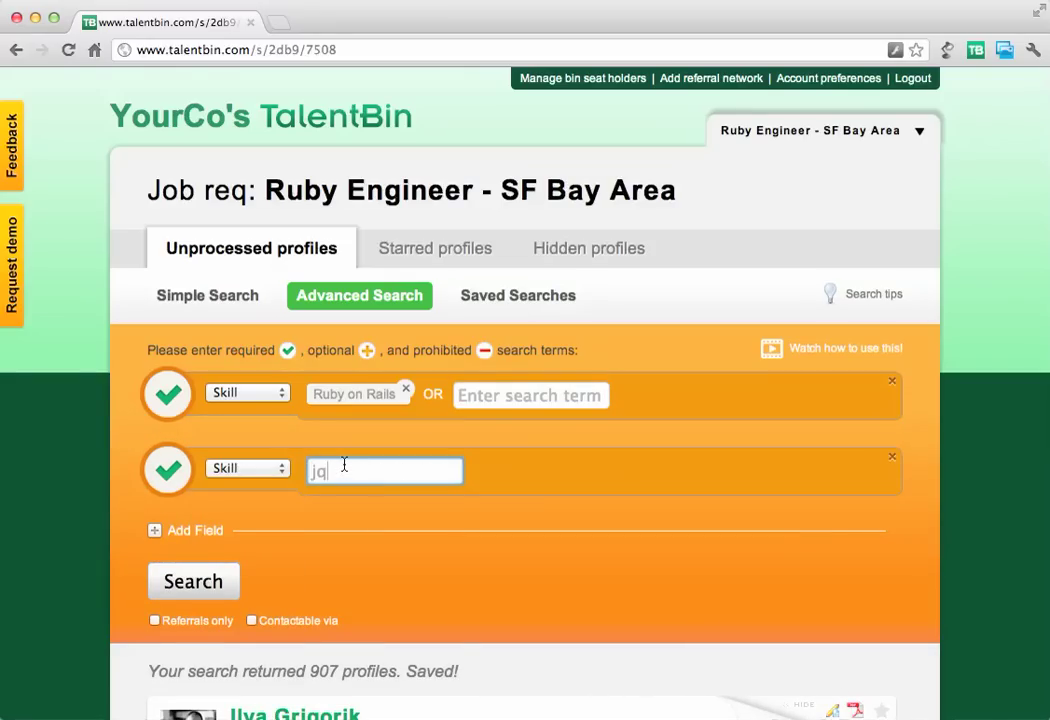
key(Down)
key(Return)
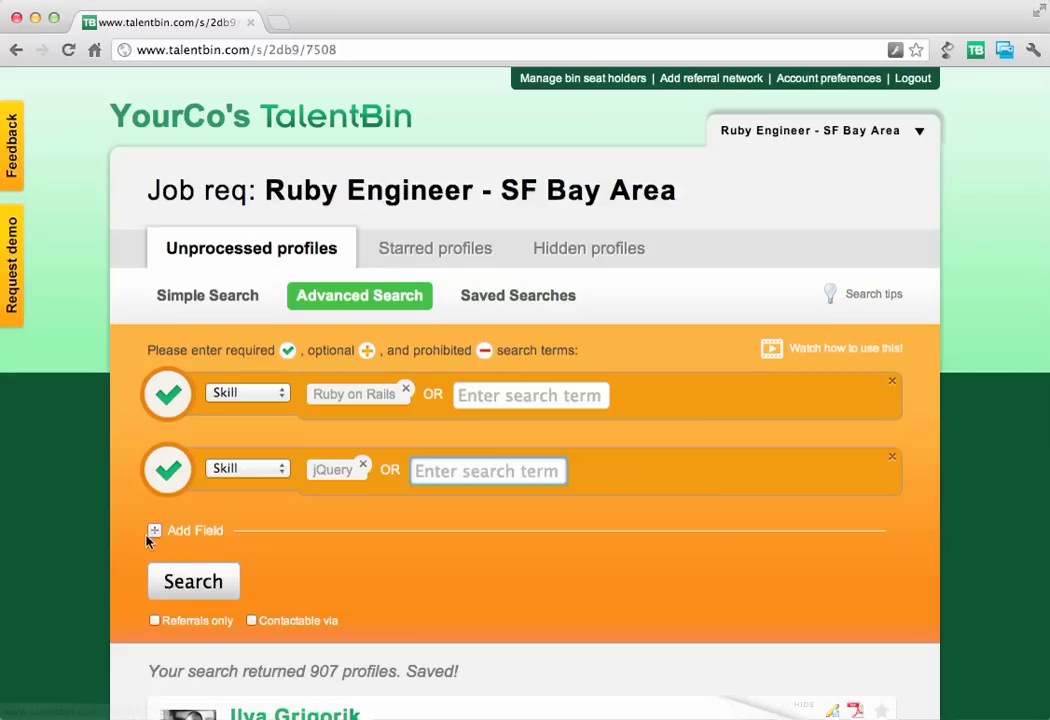
Add a third required Skill row for Sinatra.
click(155, 531)
click(245, 543)
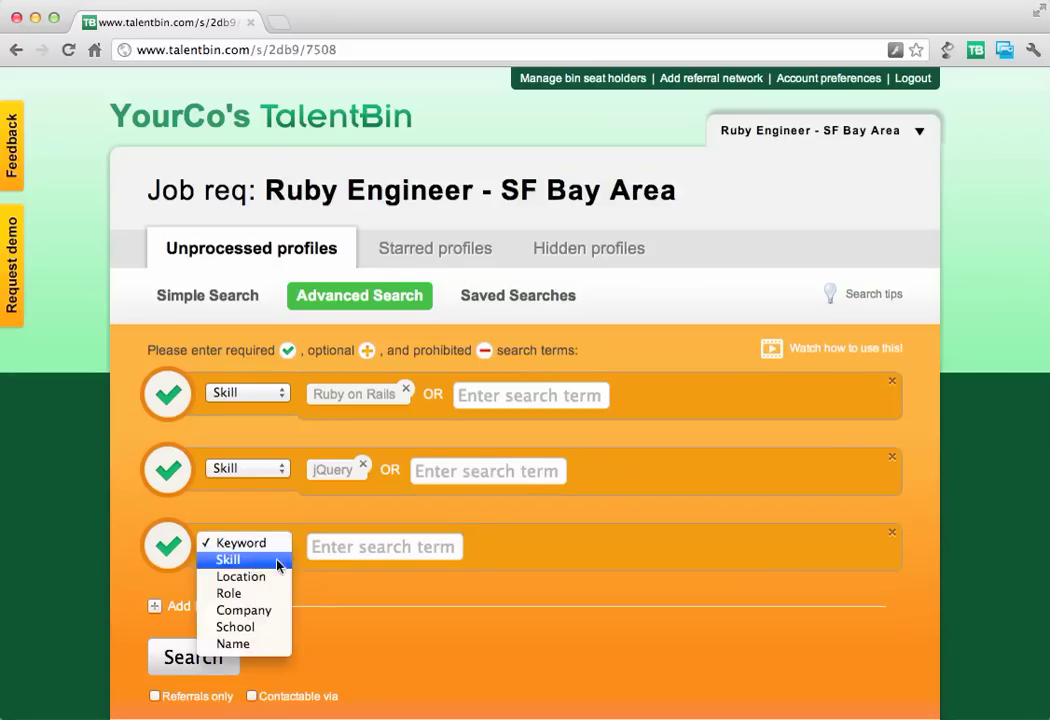
click(272, 559)
text(Sinatra)
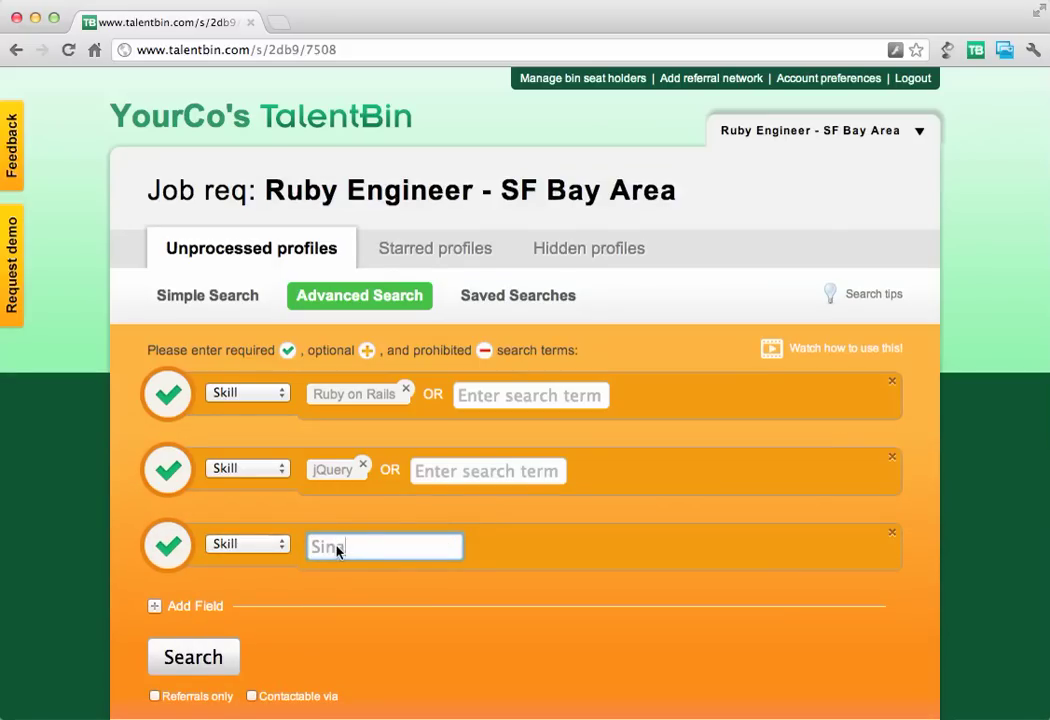
Add a required Location row set to San Francisco / SF Bay Area.
click(192, 606)
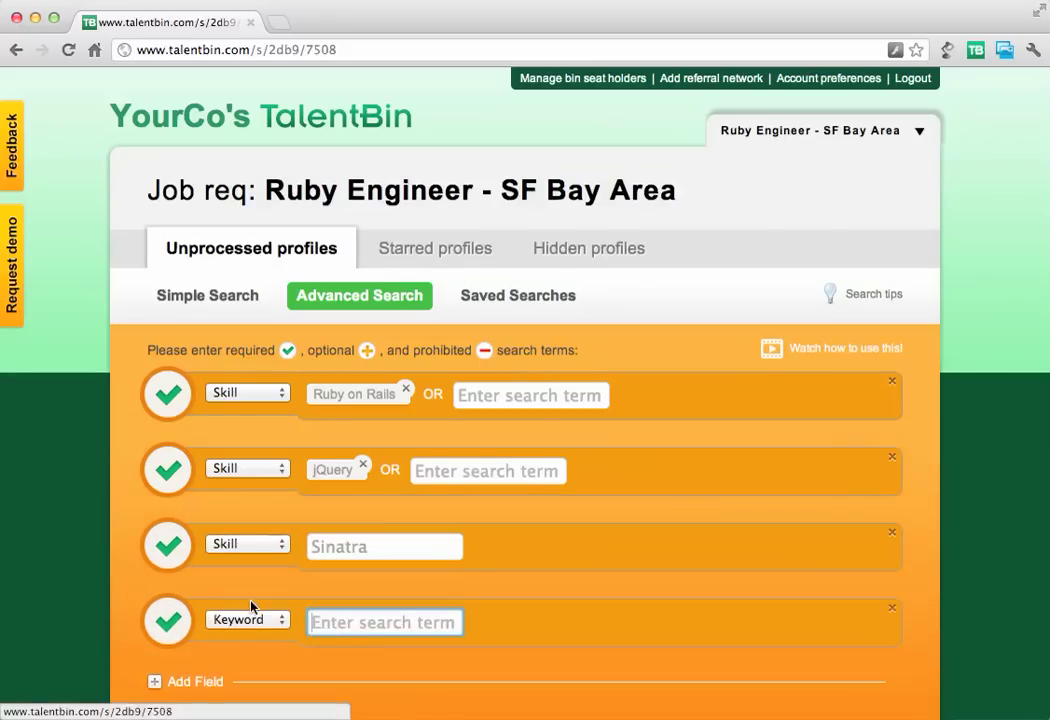
click(248, 619)
click(241, 652)
click(322, 622)
text(Sa)
click(340, 652)
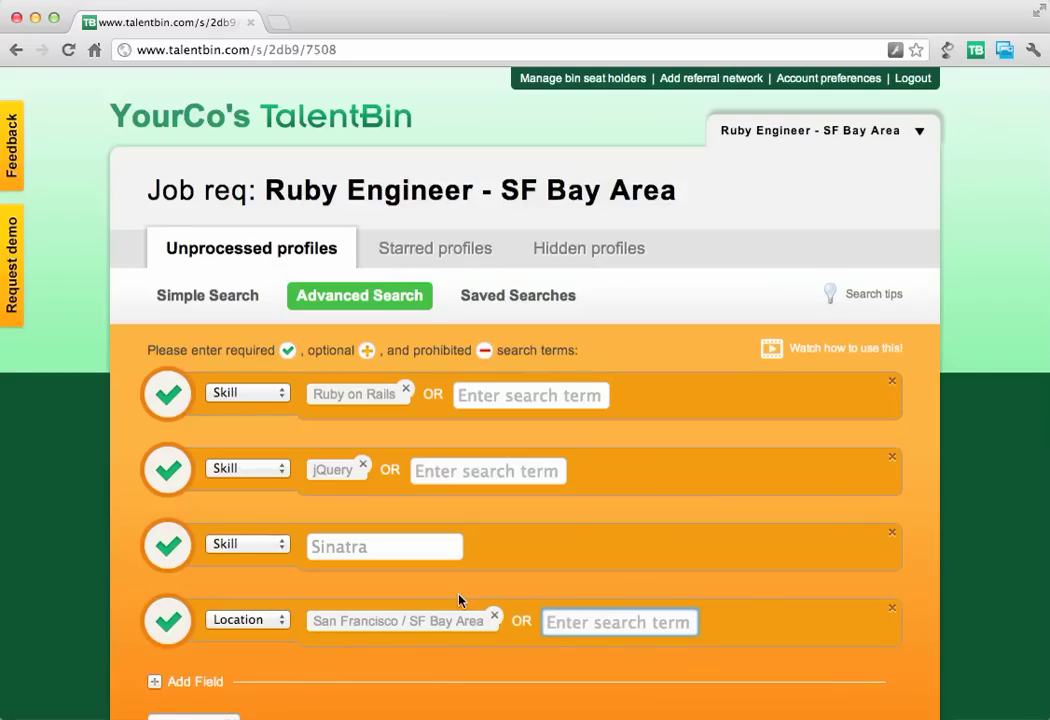
scroll(281, 592, down, 2)
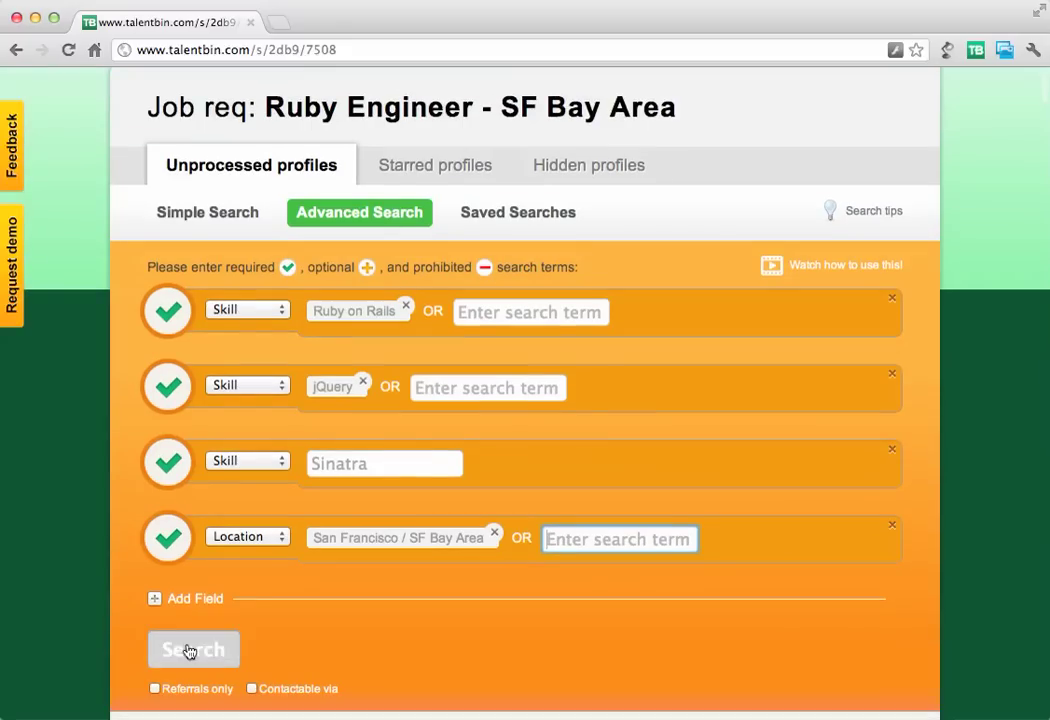
scroll(284, 497, up, 2)
scroll(250, 550, down, 2)
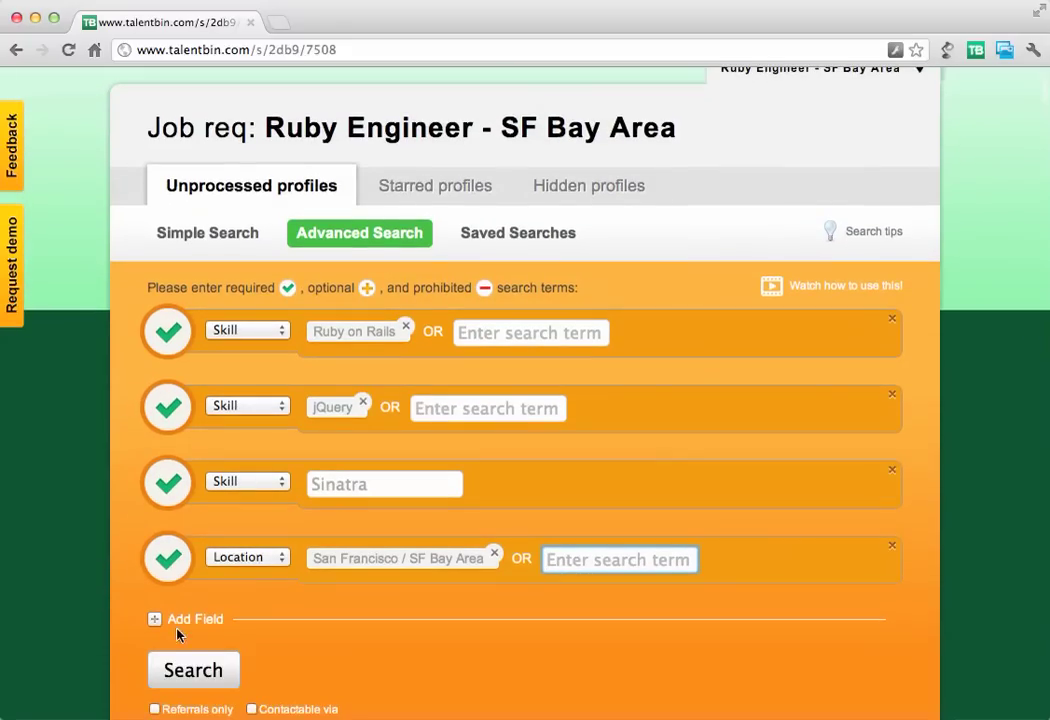
Add an optional Skill row for Hadoop.
click(180, 622)
click(180, 640)
click(176, 640)
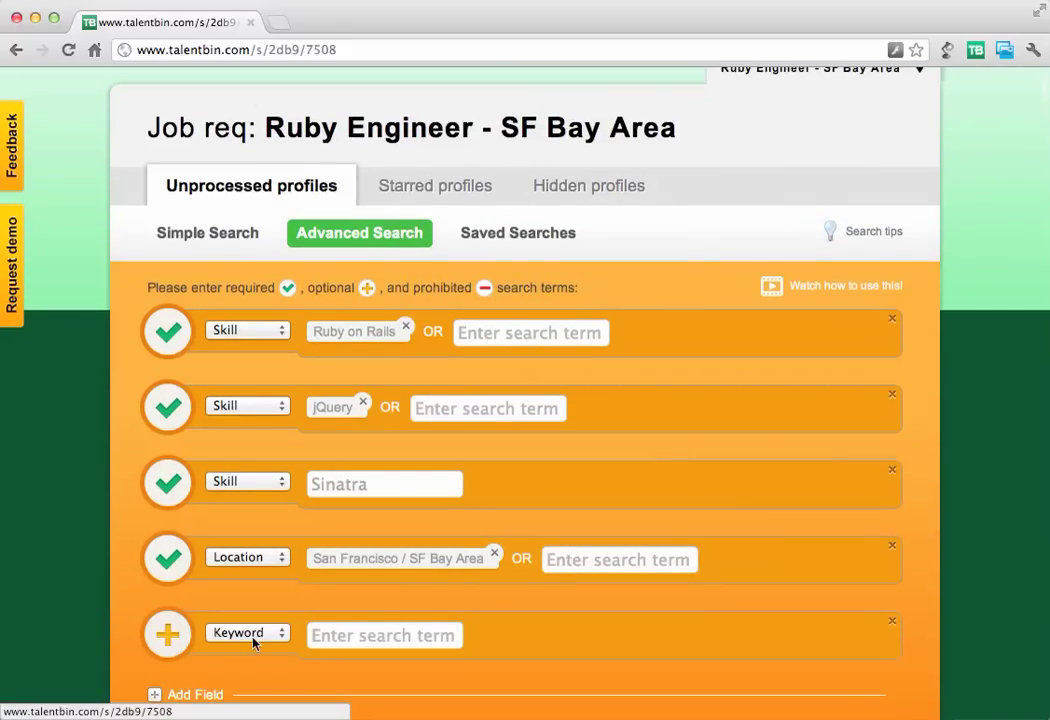
click(253, 635)
click(256, 648)
click(343, 638)
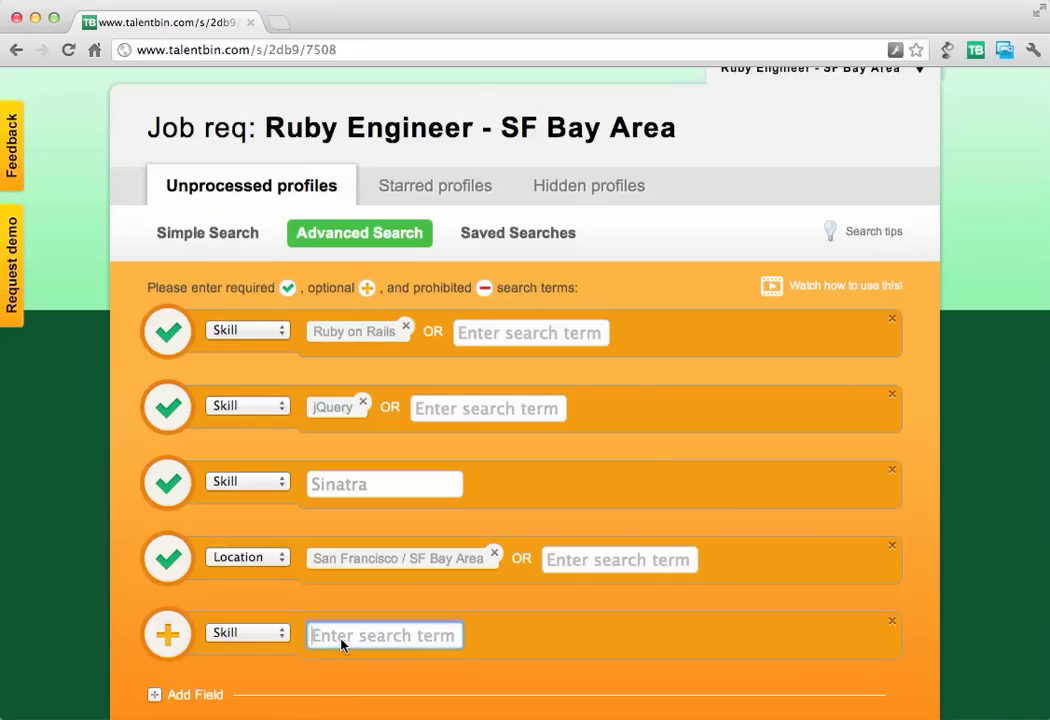
text(Hadoop)
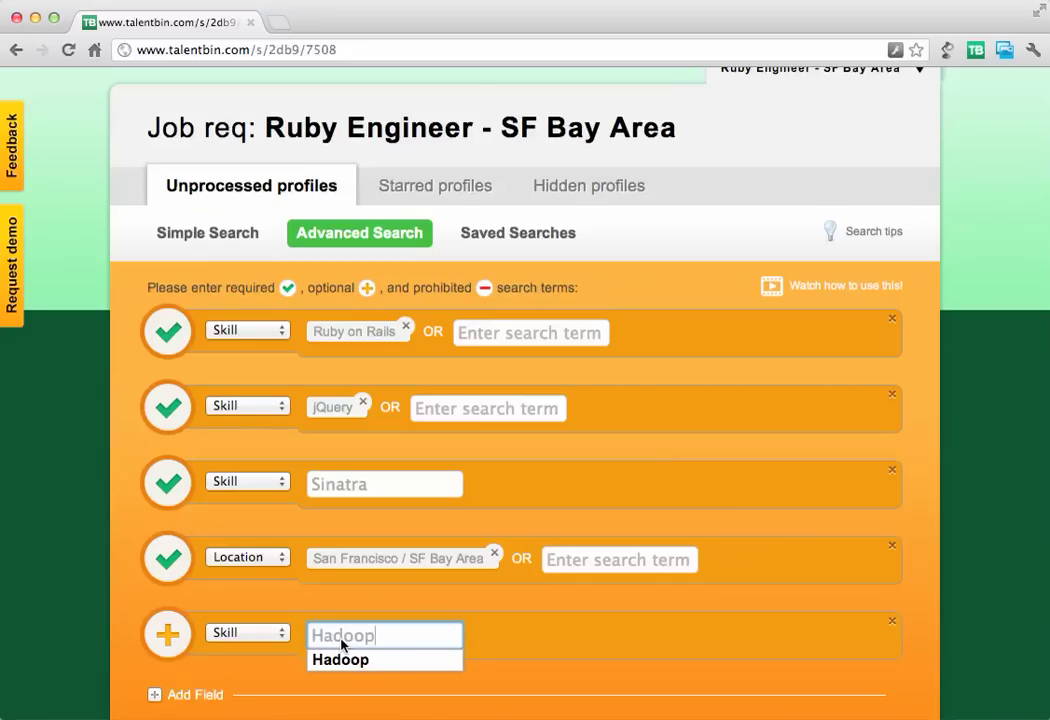
click(359, 662)
scroll(511, 624, up, 2)
click(513, 397)
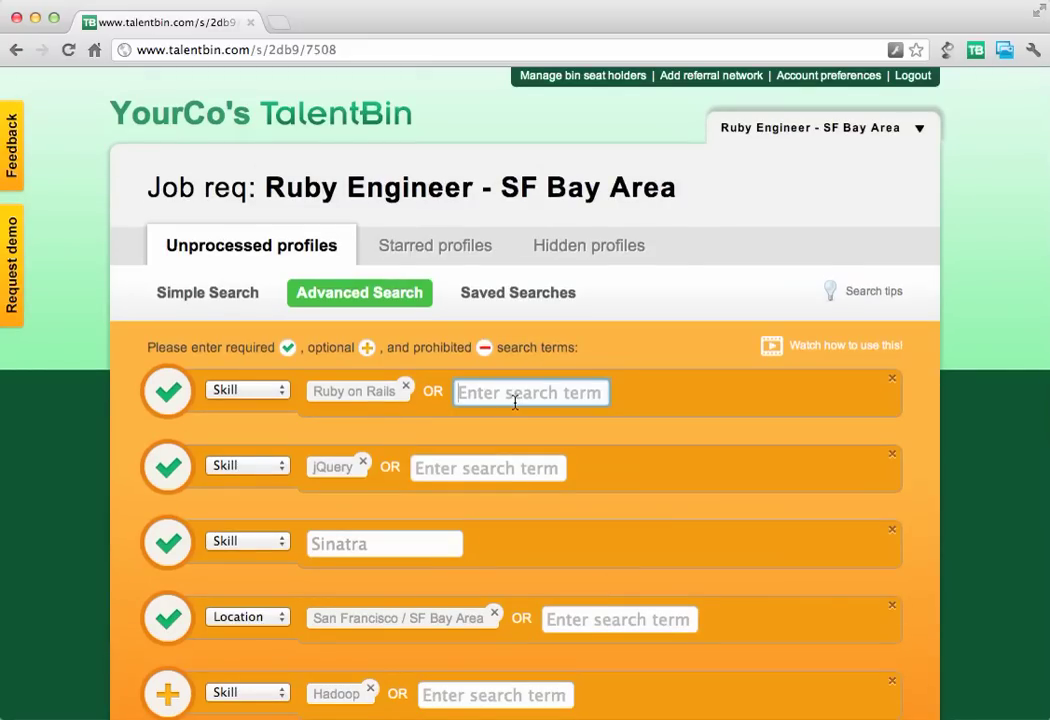
text(per)
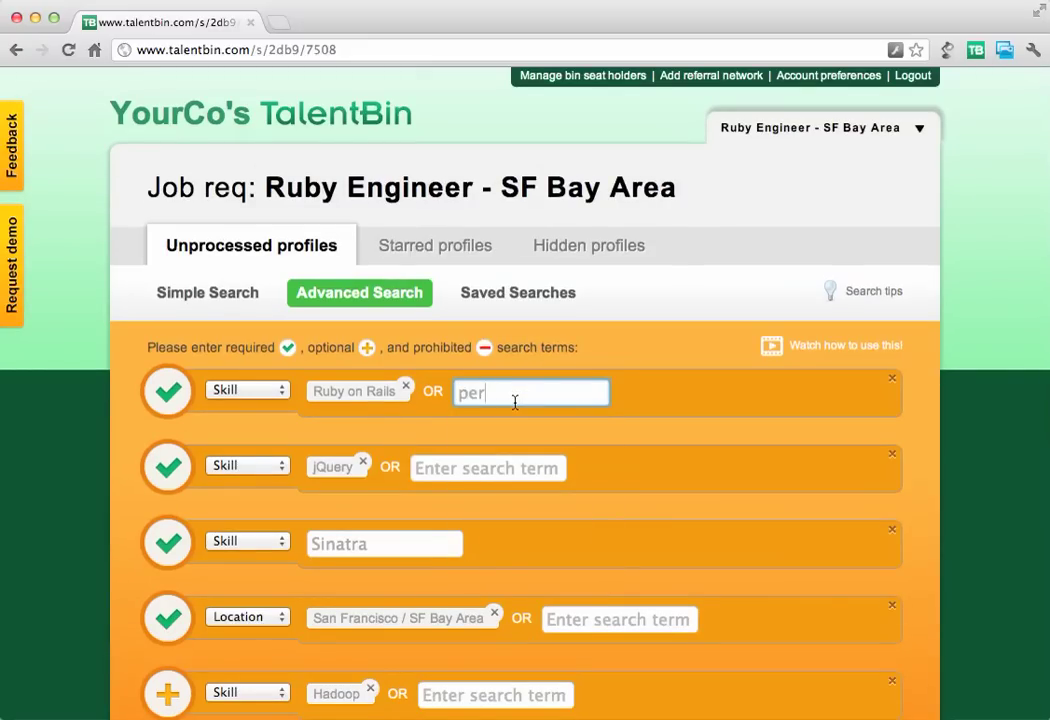
text(ython)
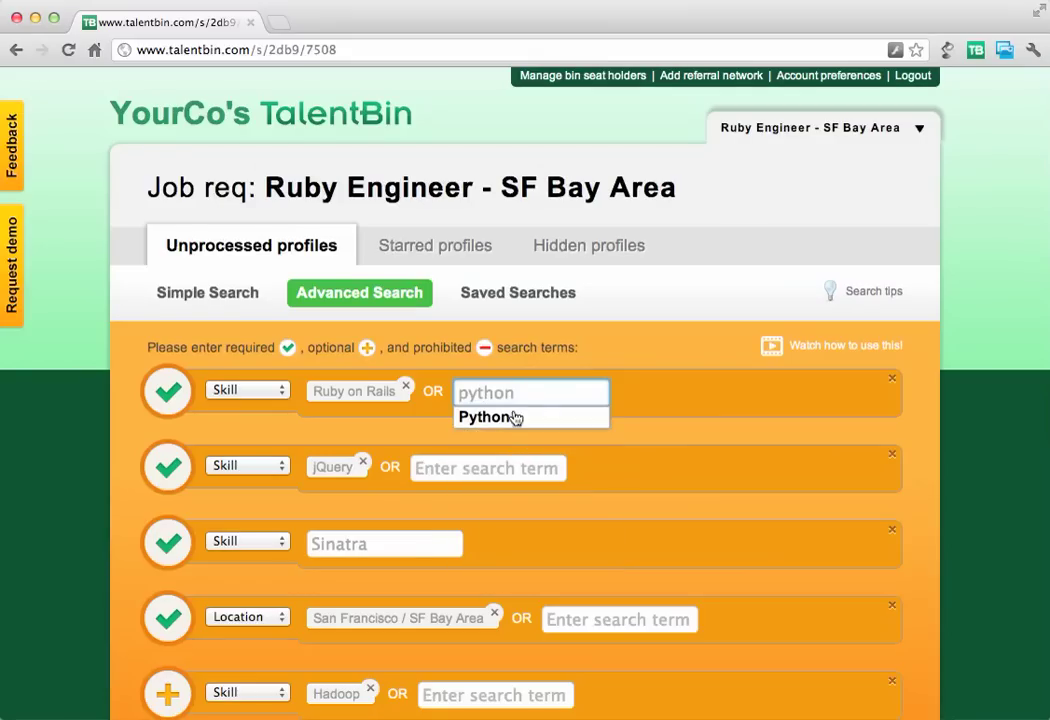
click(515, 417)
click(641, 394)
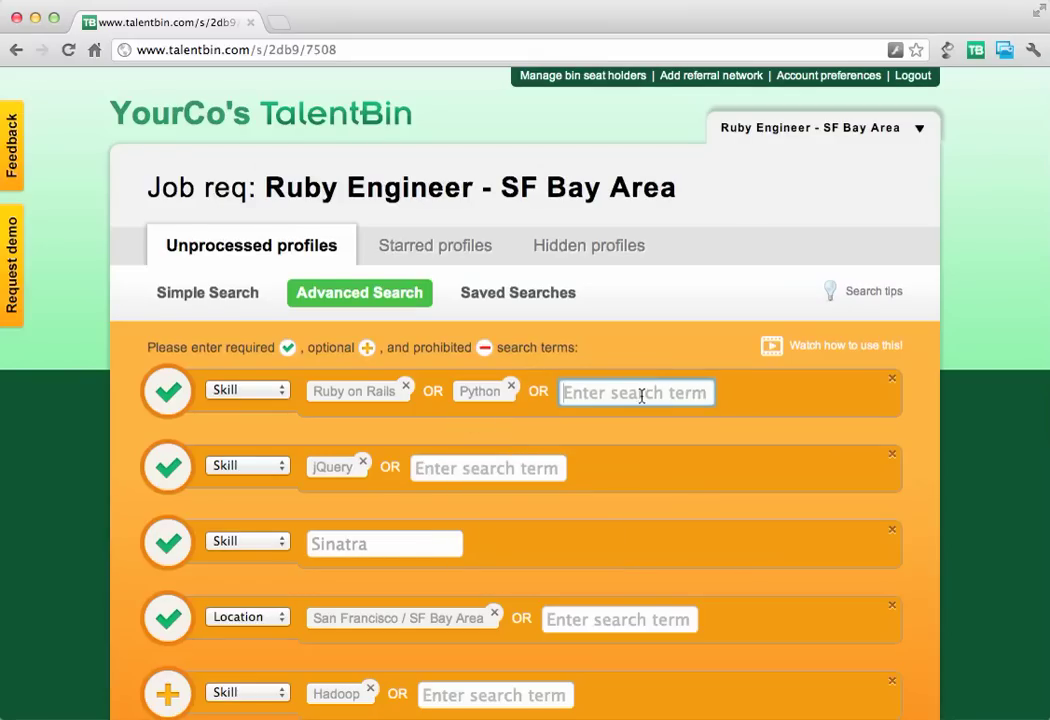
text(PHP)
click(593, 418)
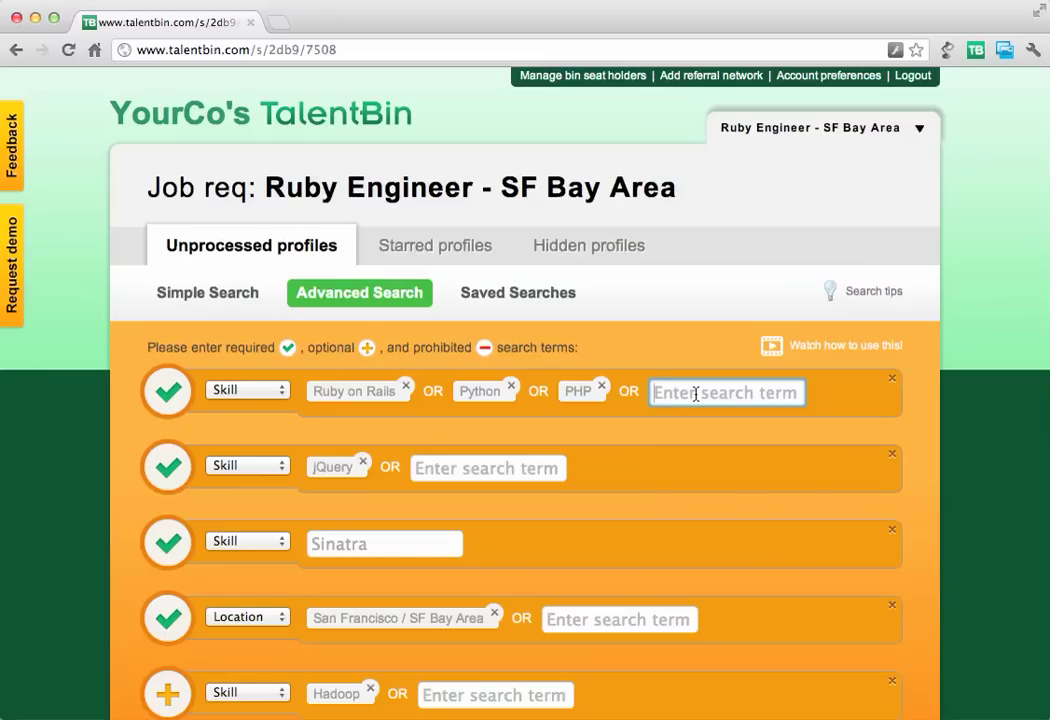
text(Perl)
key(Return)
scroll(476, 405, down, 5)
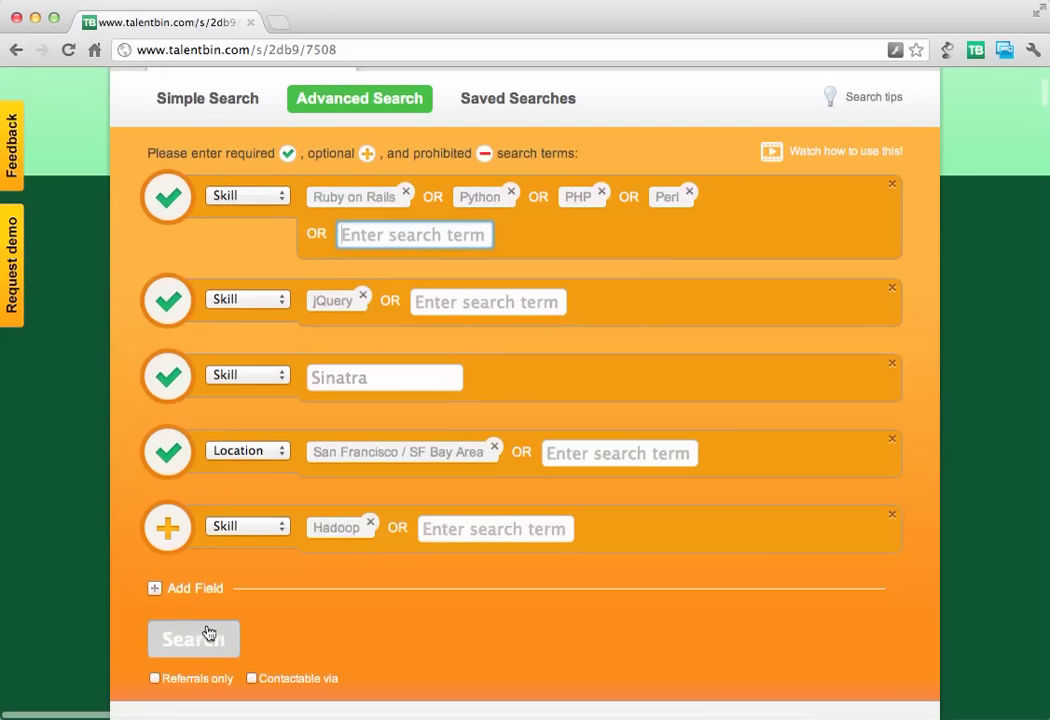
click(209, 633)
scroll(207, 627, down, 15)
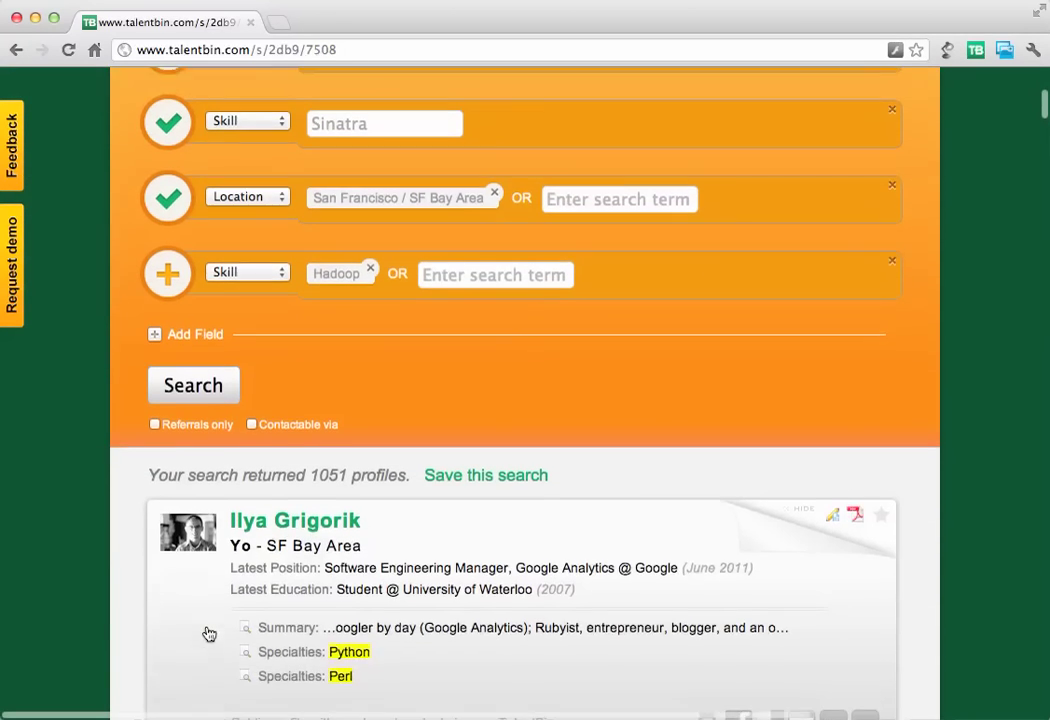
scroll(210, 631, up, 4)
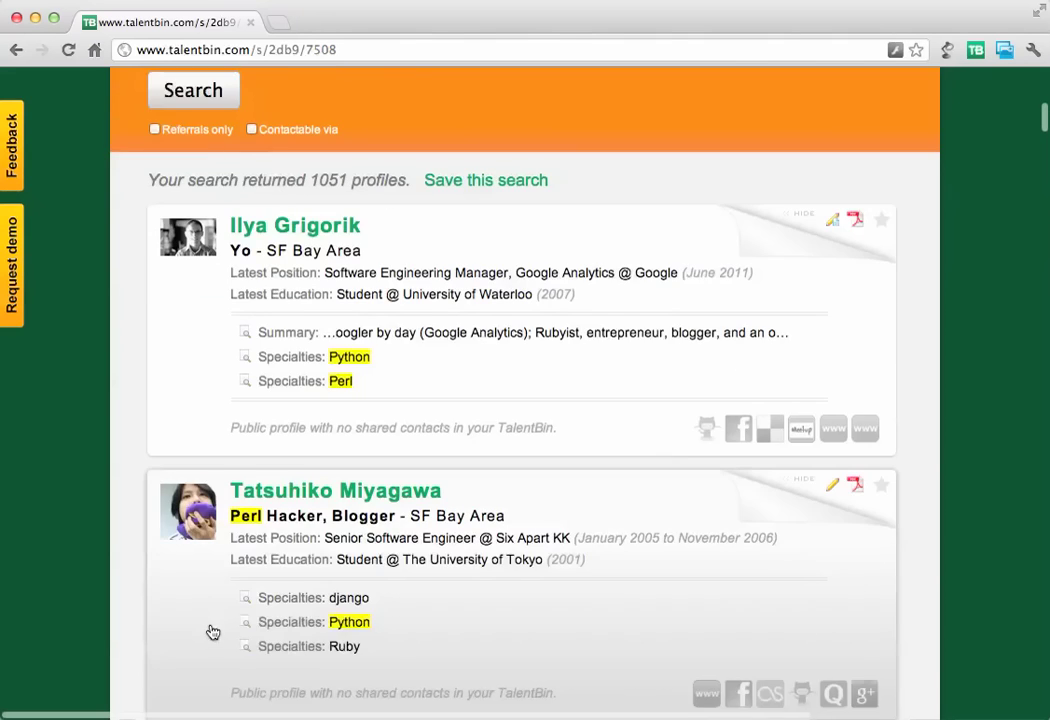
scroll(218, 605, up, 8)
scroll(224, 598, up, 5)
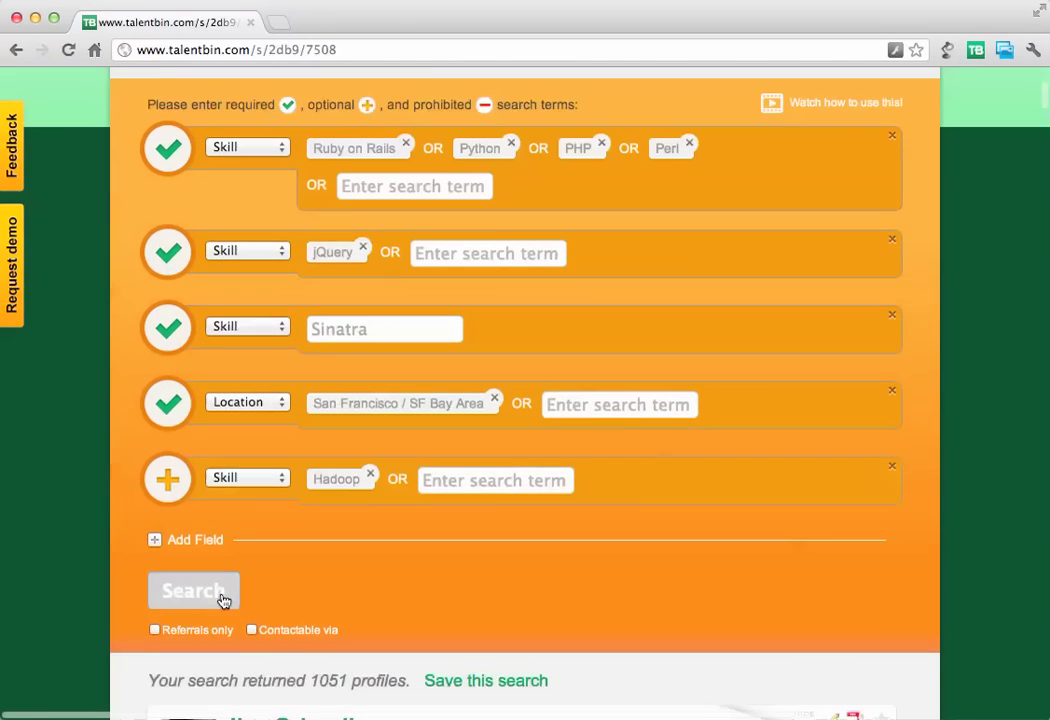
scroll(222, 598, up, 2)
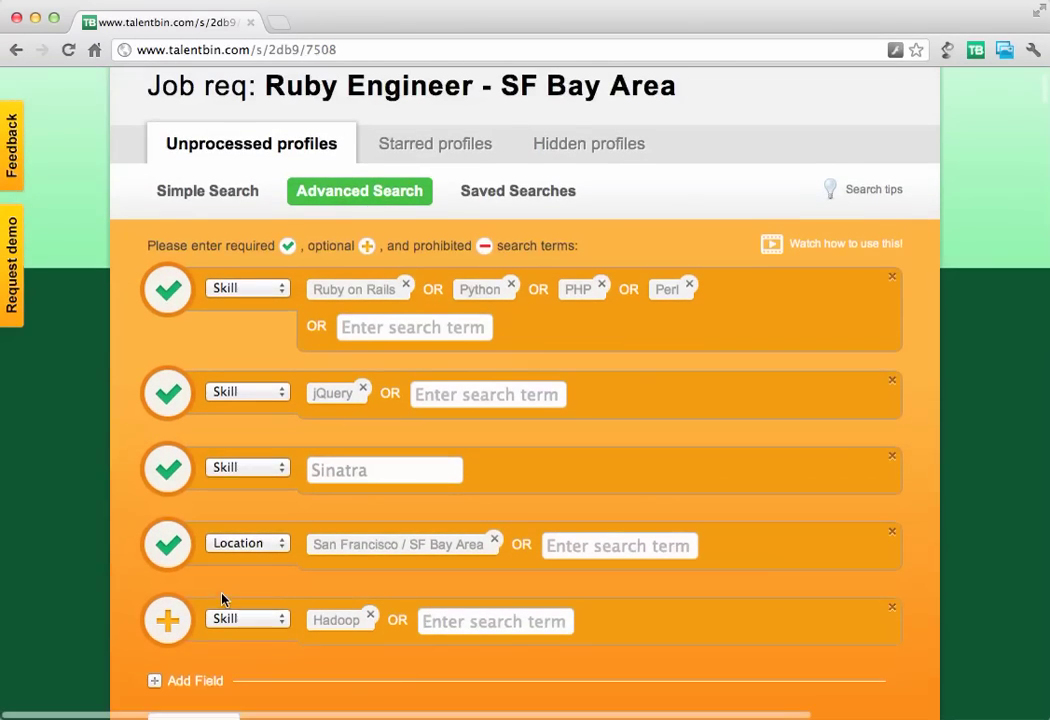
scroll(222, 597, down, 2)
scroll(224, 596, down, 1)
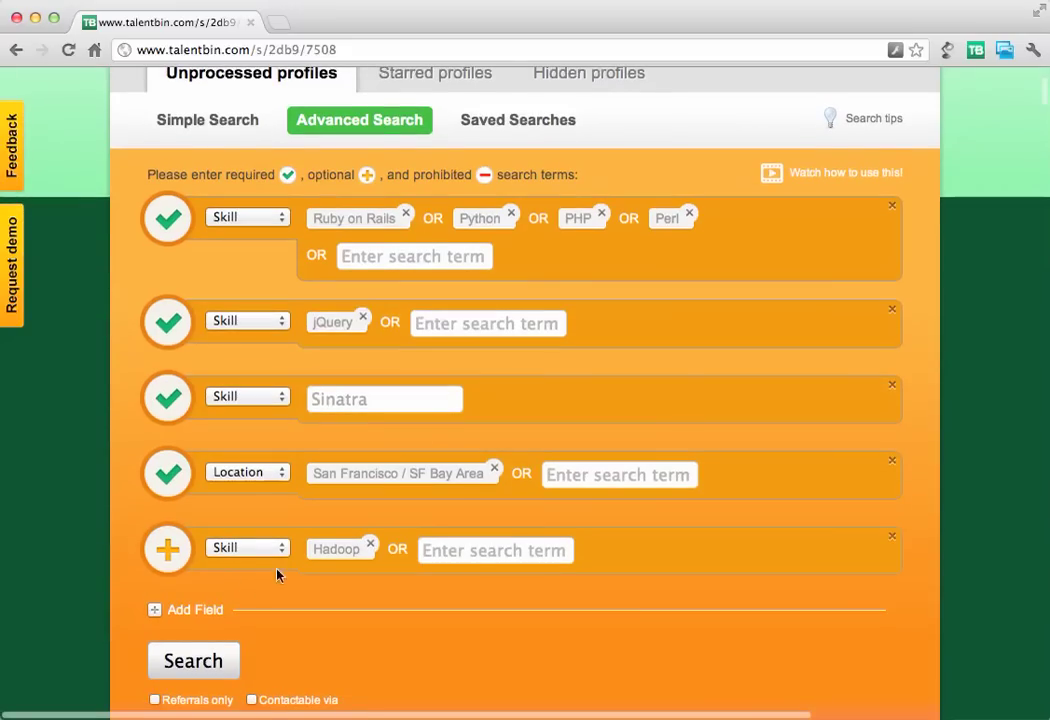
Add Seattle Area and Los Angeles Area to the Location row, bringing results to 1051 profiles.
click(583, 477)
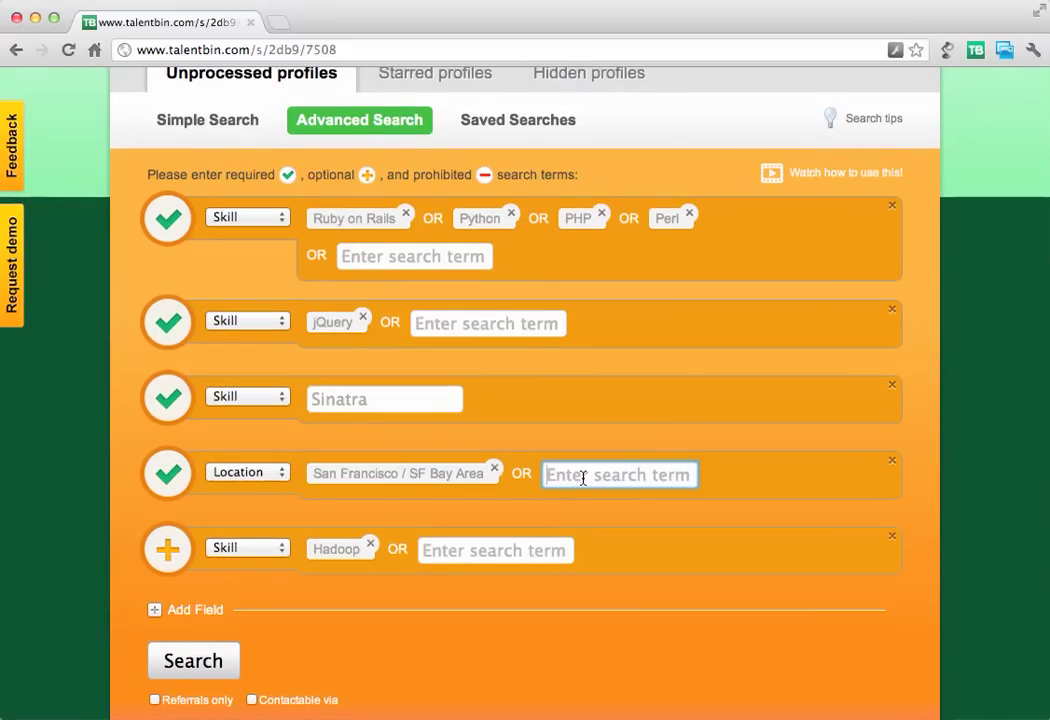
text(Seat)
key(Down)
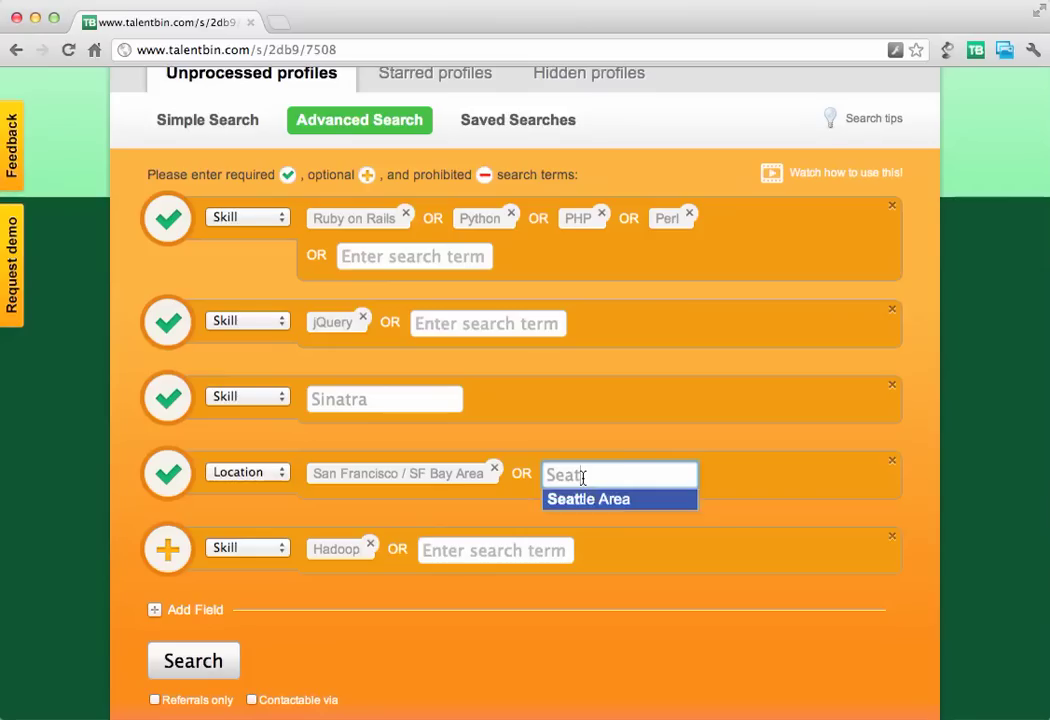
key(Return)
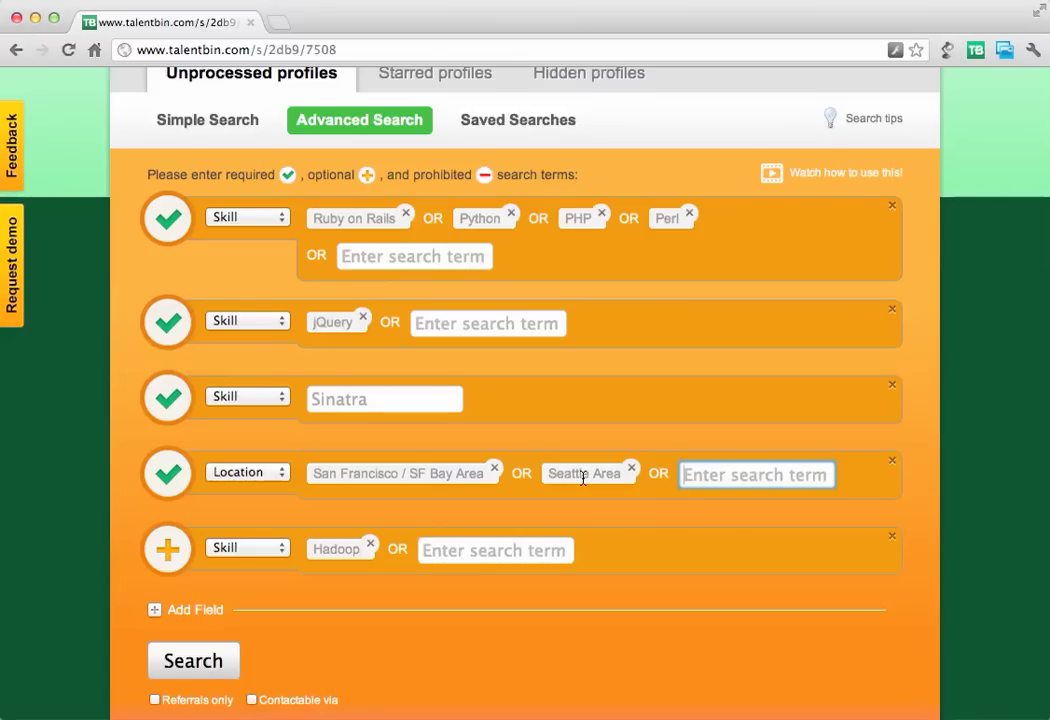
text(Los)
key(Down)
key(Return)
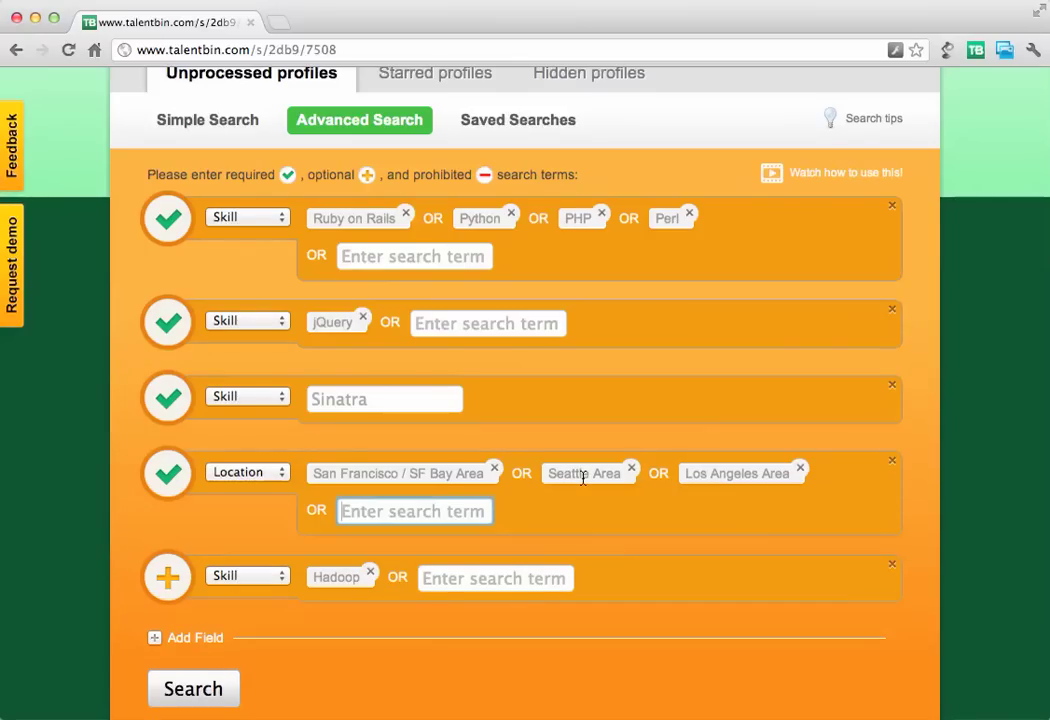
scroll(398, 394, down, 2)
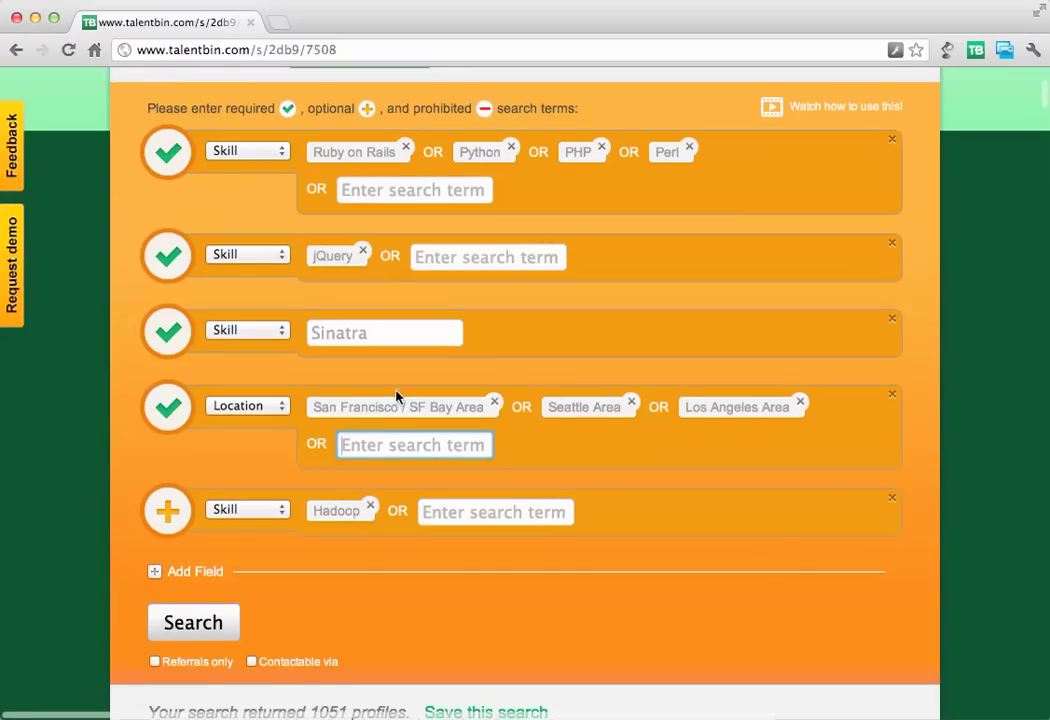
scroll(323, 478, down, 1)
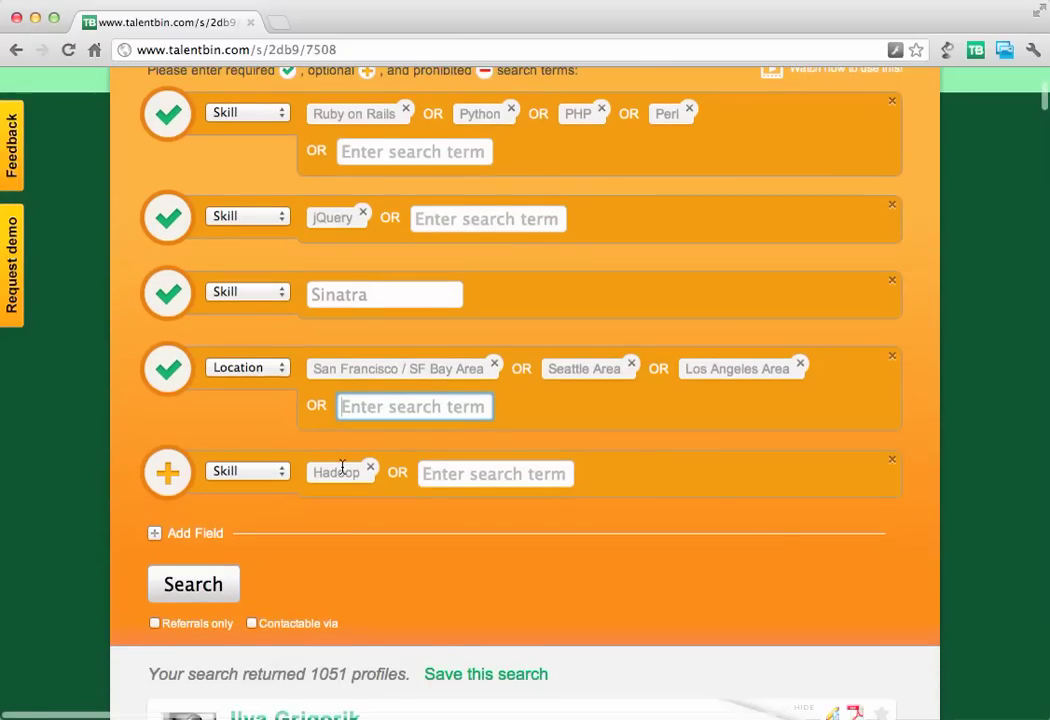
scroll(342, 468, down, 5)
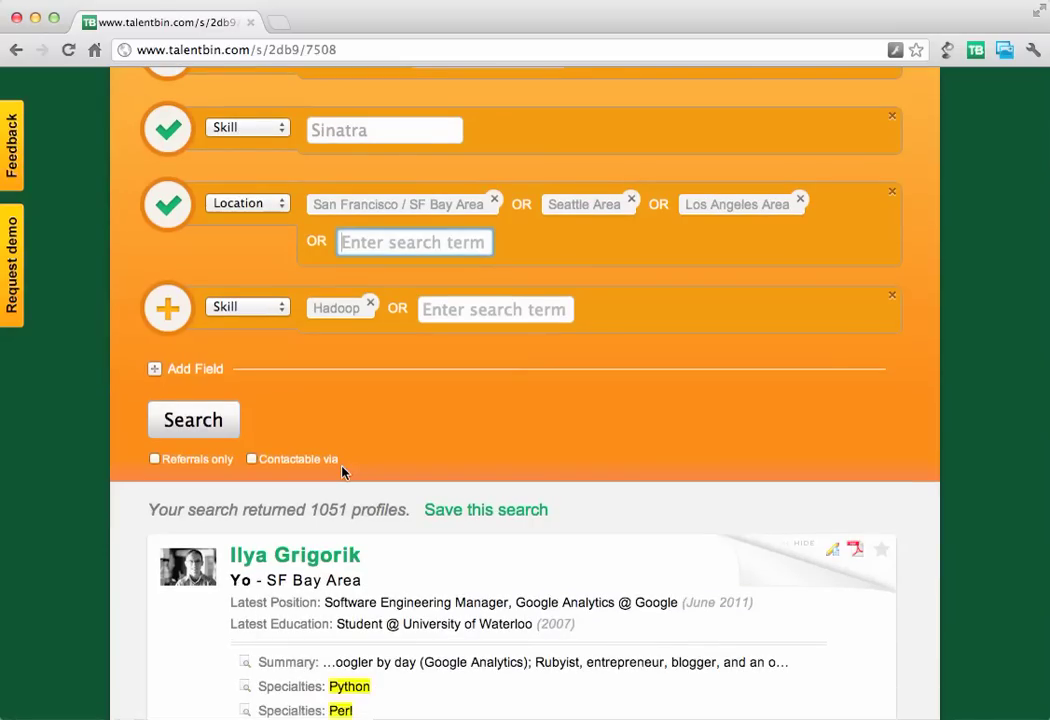
Require candidates contactable via Email instead of all channels, then rerun the search.
click(252, 459)
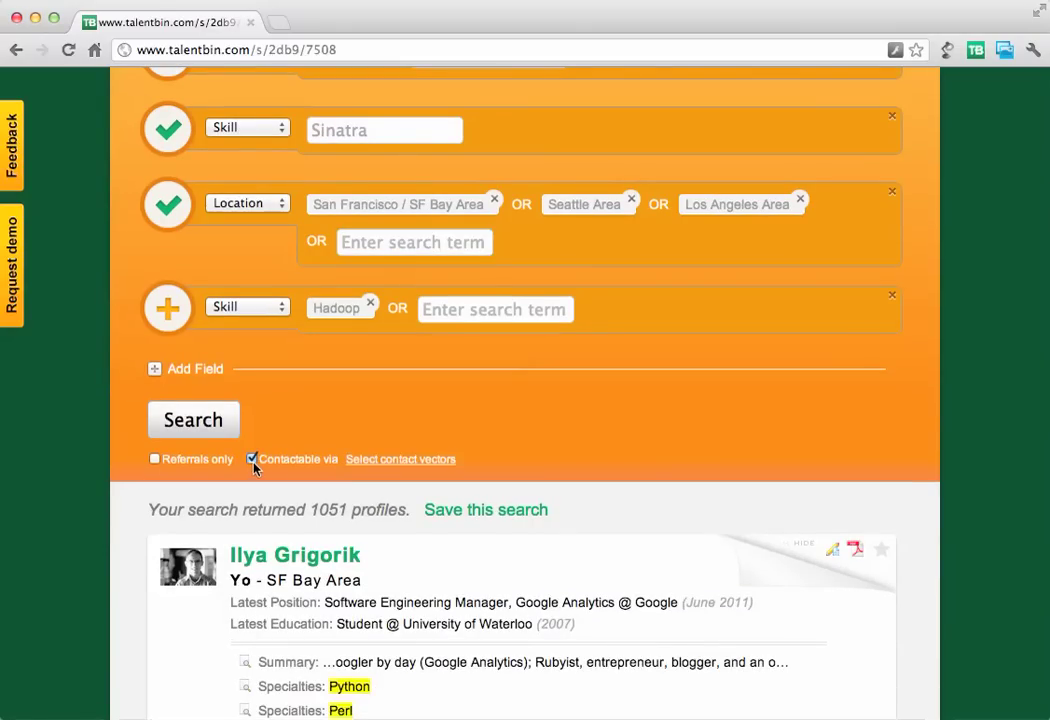
click(392, 460)
scroll(382, 424, down, 4)
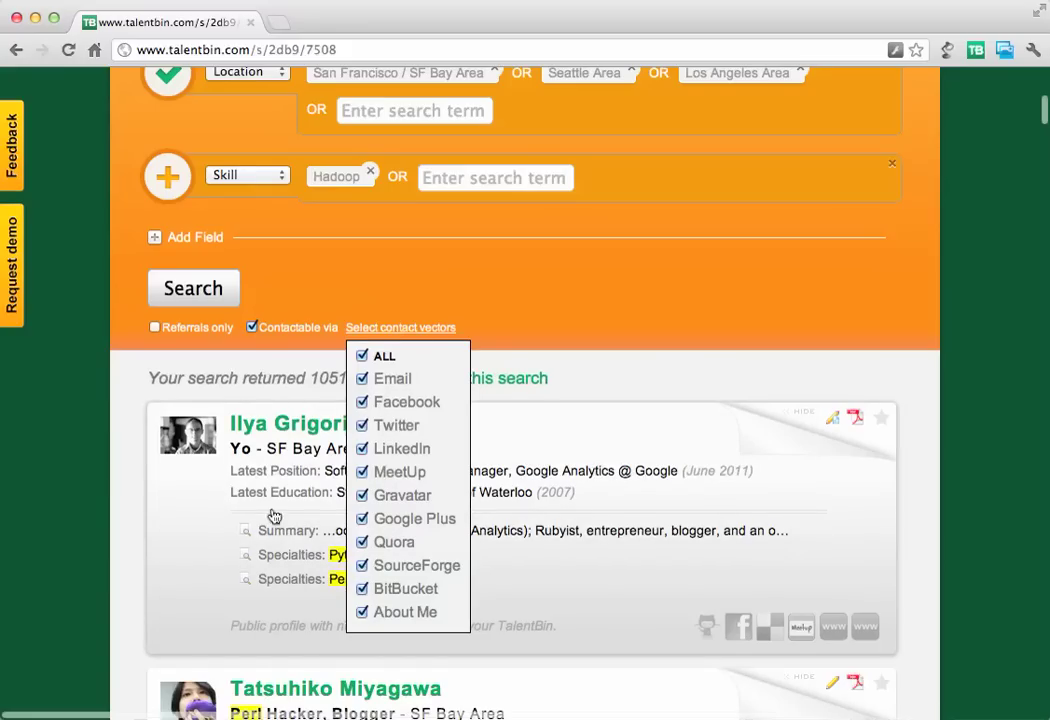
click(361, 356)
click(362, 378)
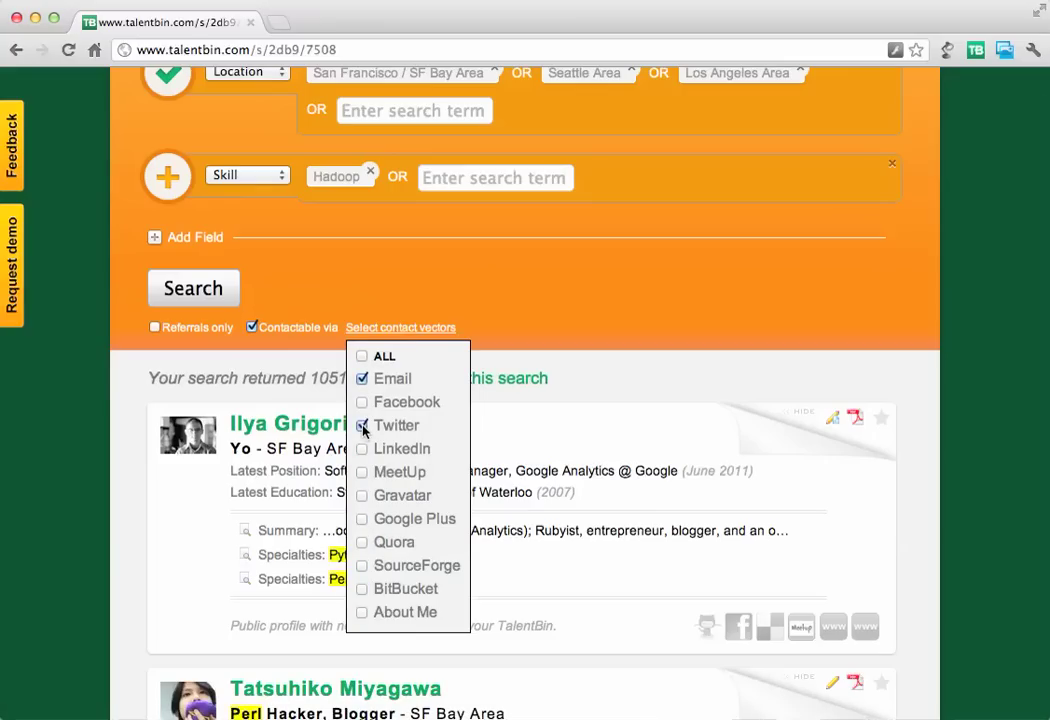
click(100, 424)
click(193, 288)
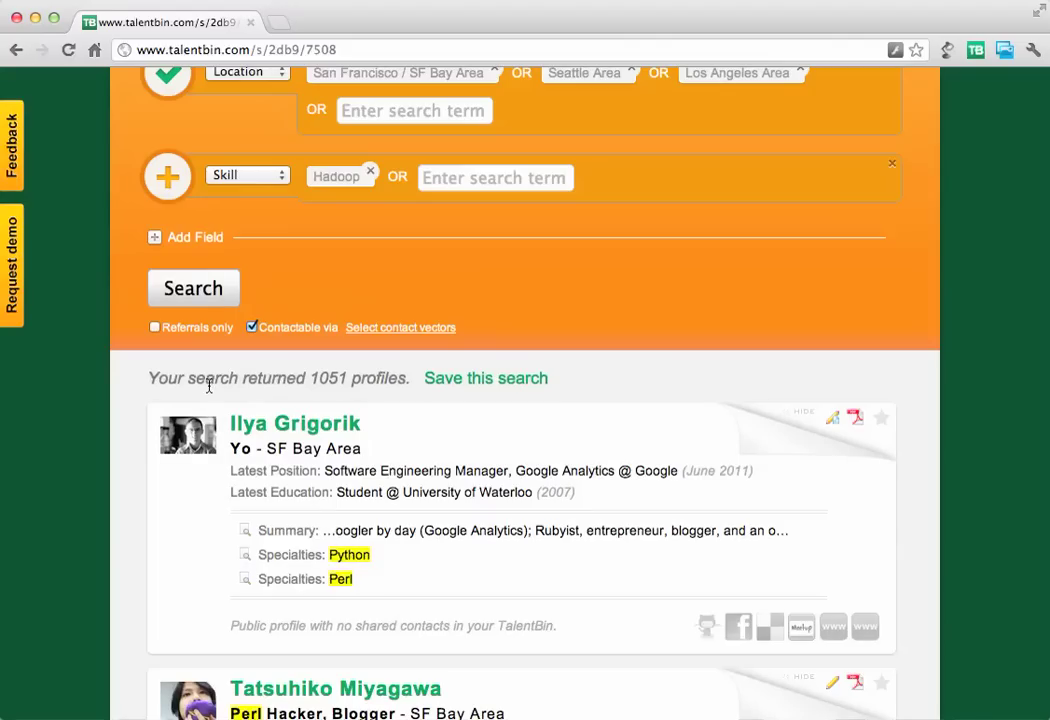
click(248, 460)
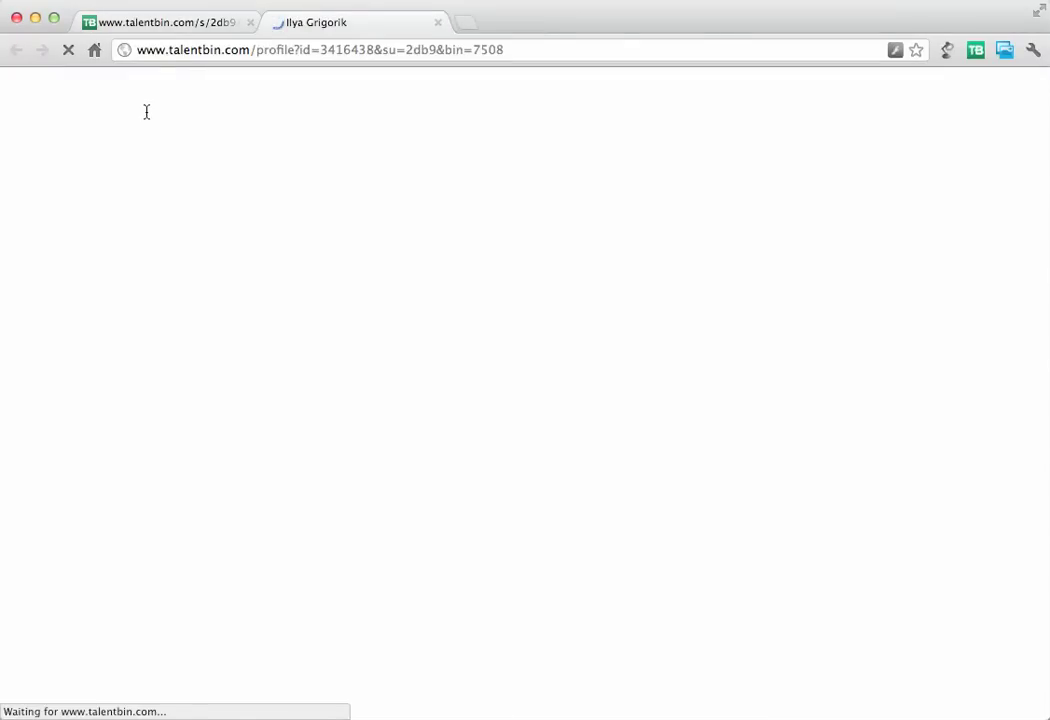
scroll(349, 331, down, 2)
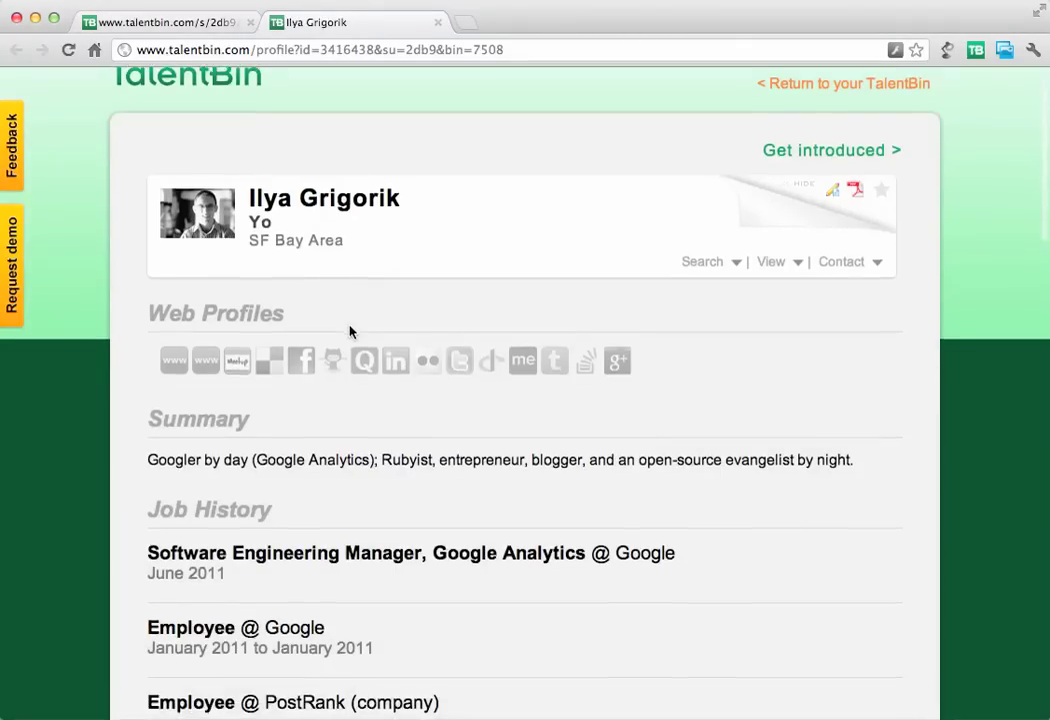
scroll(278, 303, down, 1)
click(841, 187)
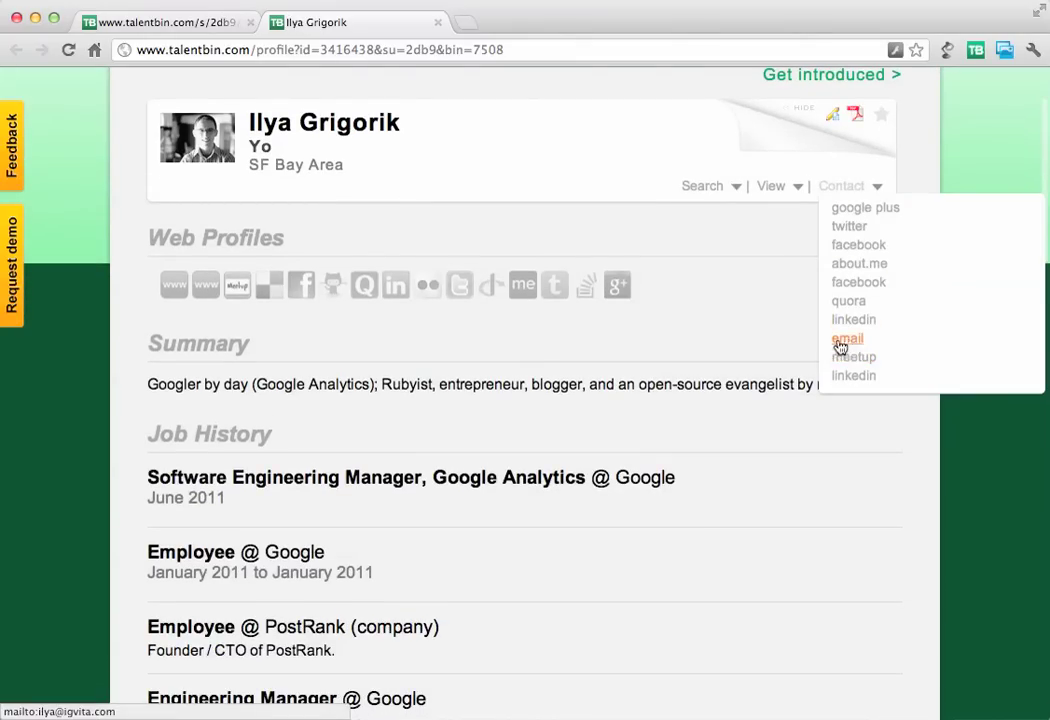
scroll(549, 377, down, 4)
scroll(268, 296, down, 15)
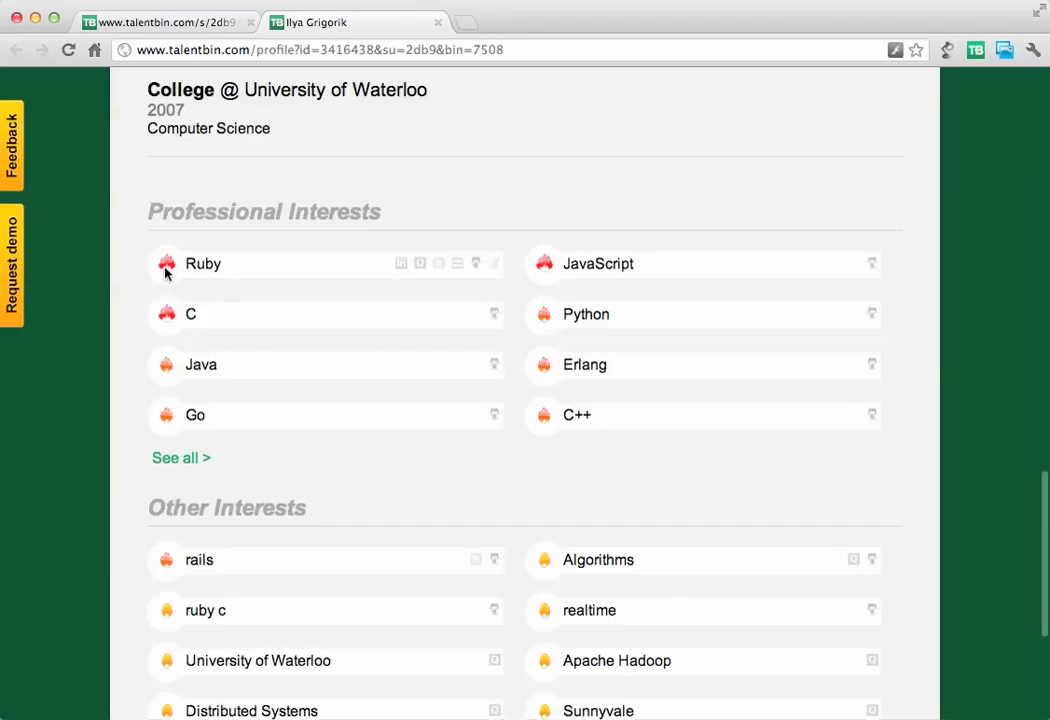
mouse_move(166, 272)
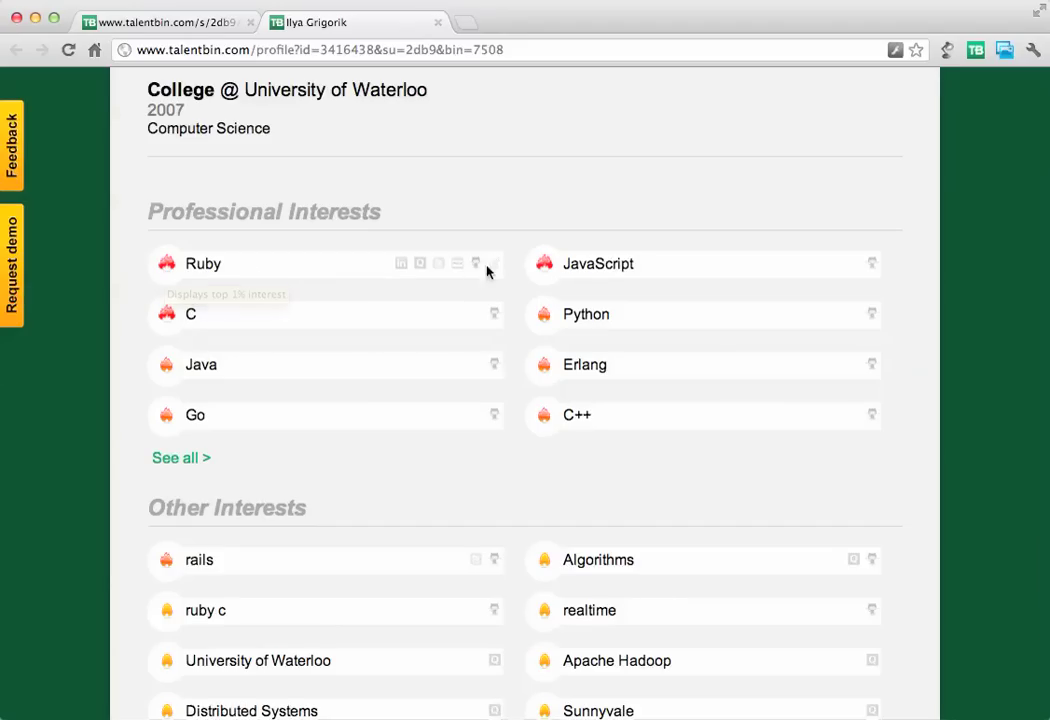
mouse_move(548, 269)
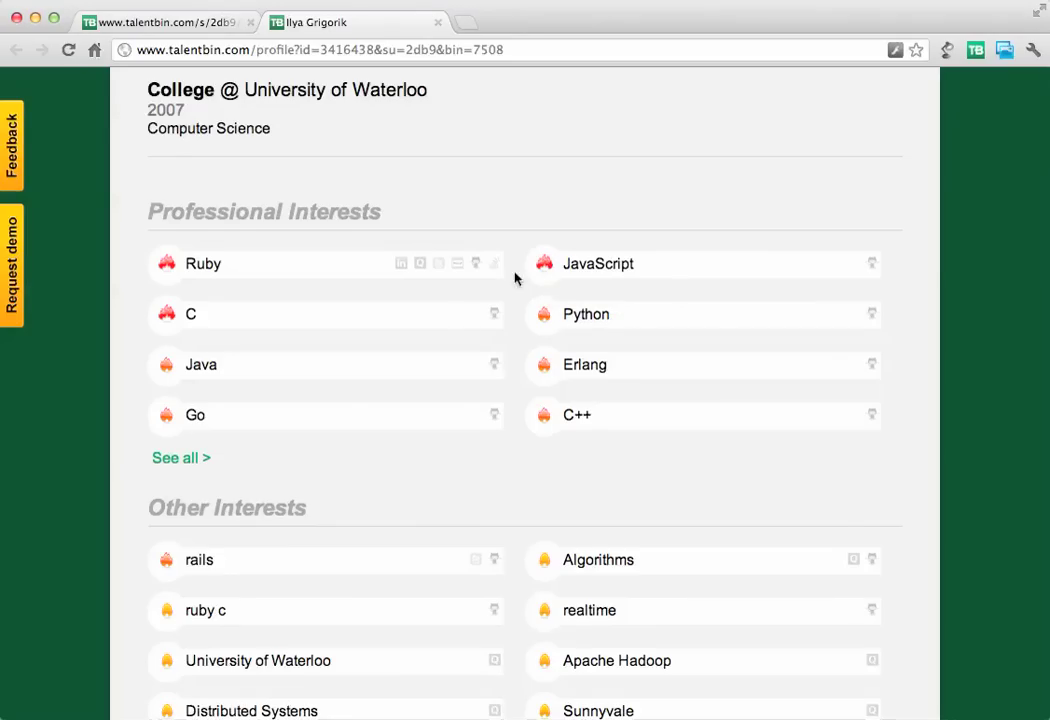
scroll(452, 326, down, 1)
scroll(216, 387, up, 15)
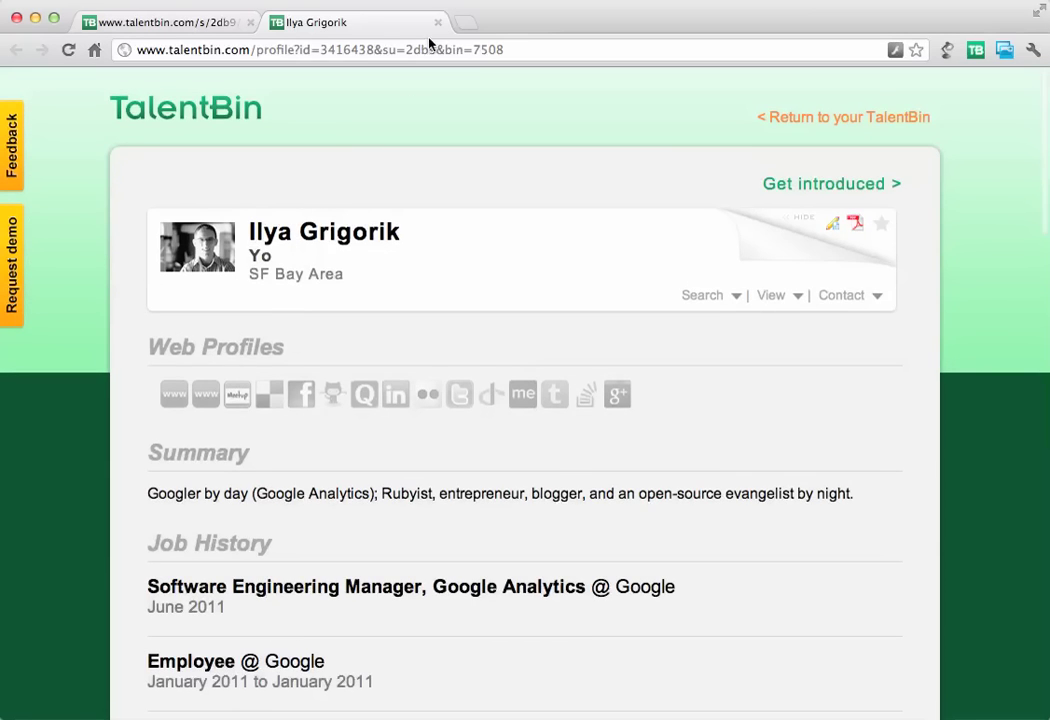
click(436, 22)
scroll(318, 280, up, 5)
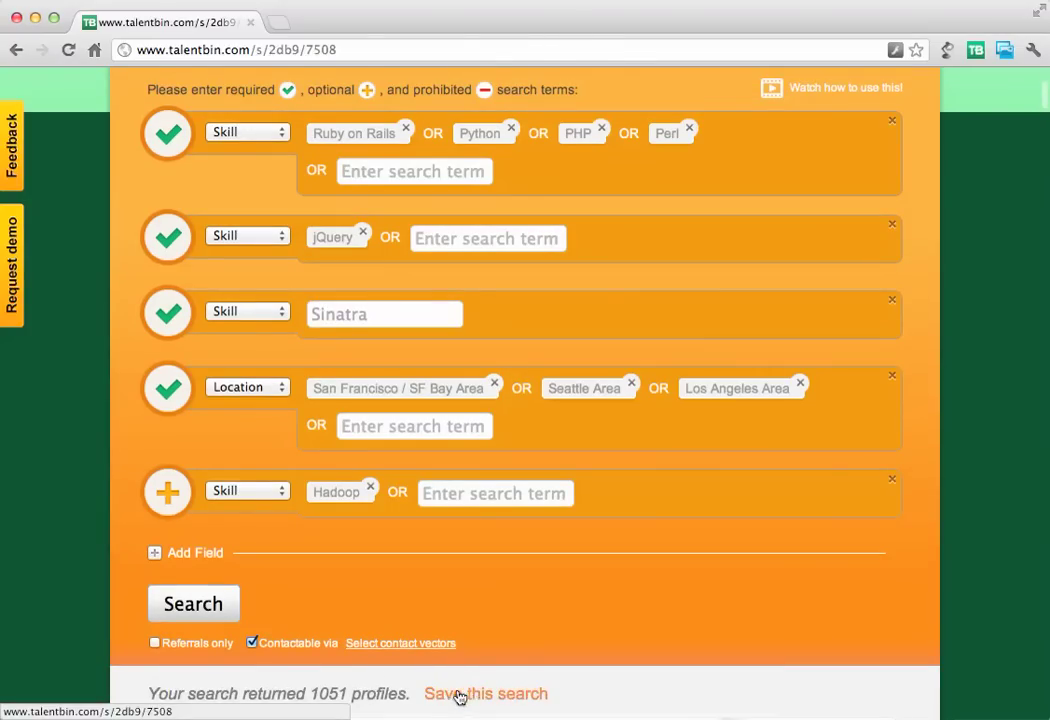
scroll(340, 633, up, 5)
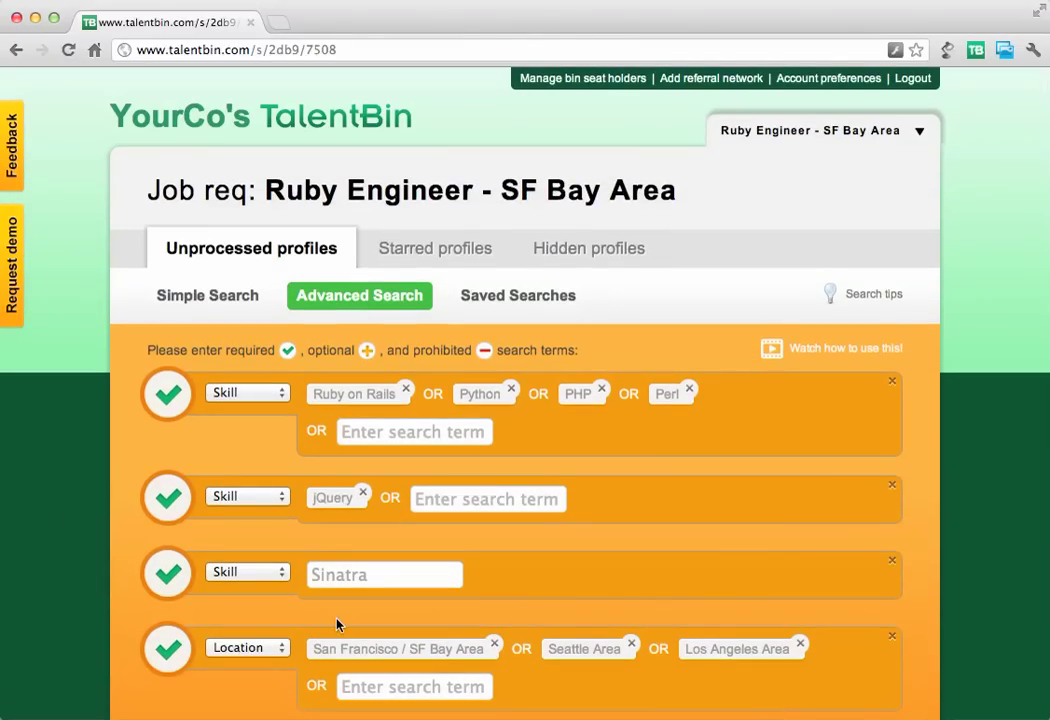